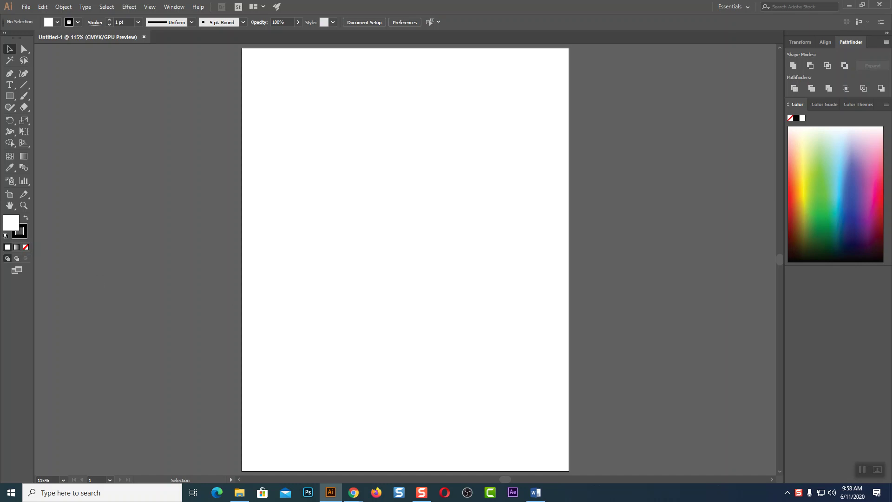
Add the point text "Graphic" in the upper part of the artboard and scale it up to about 115 pt.
{"action": "left_click", "coordinate": [10, 85]}
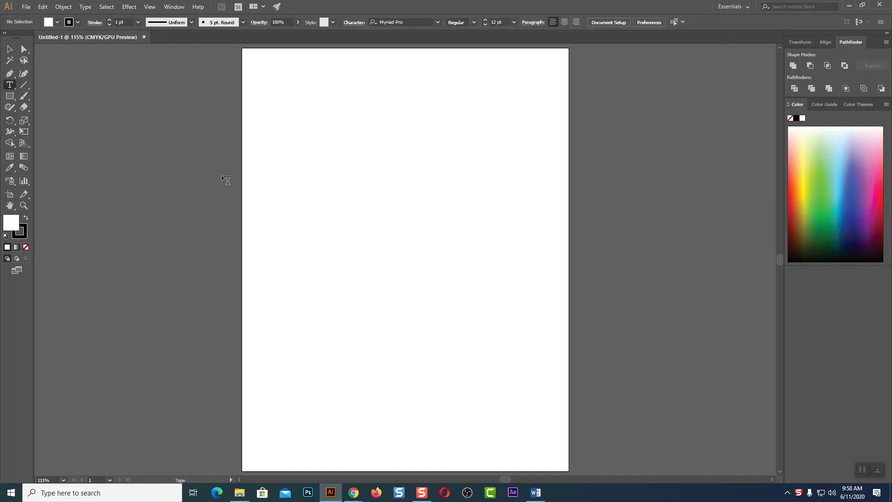
{"action": "left_click", "coordinate": [357, 165]}
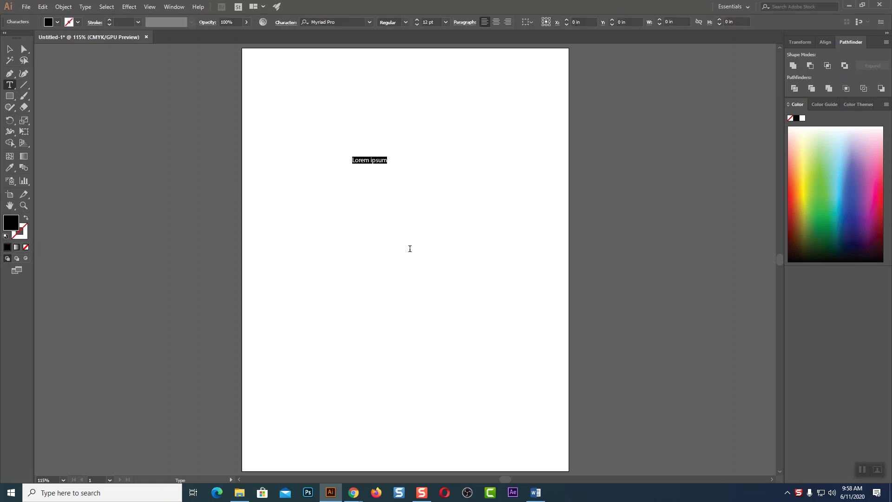
{"action": "type", "text": "Graphic"}
{"action": "left_click", "coordinate": [10, 49]}
{"action": "left_click_drag", "start_coordinate": [375, 166], "coordinate": [462, 194]}
{"action": "left_click_drag", "start_coordinate": [410, 171], "coordinate": [442, 185]}
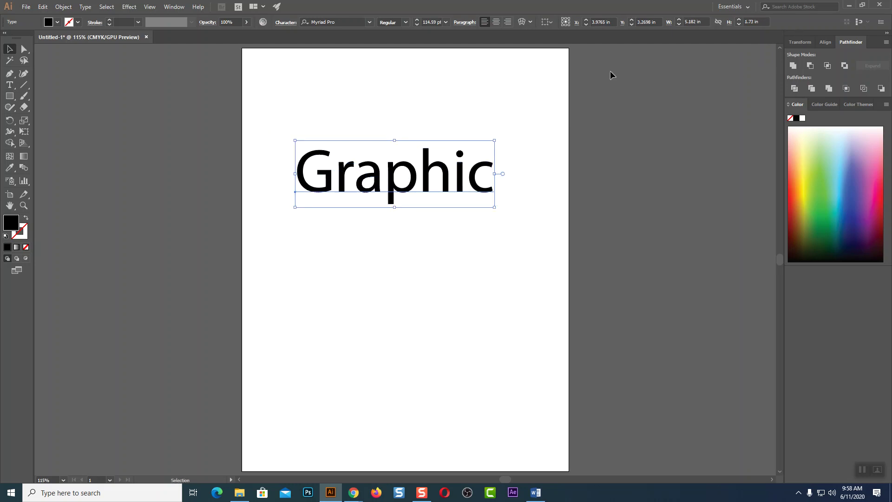
Show the character settings beside the artboard and set the text's font to Helvetica Compressed.
{"action": "key", "text": "ctrl+t"}
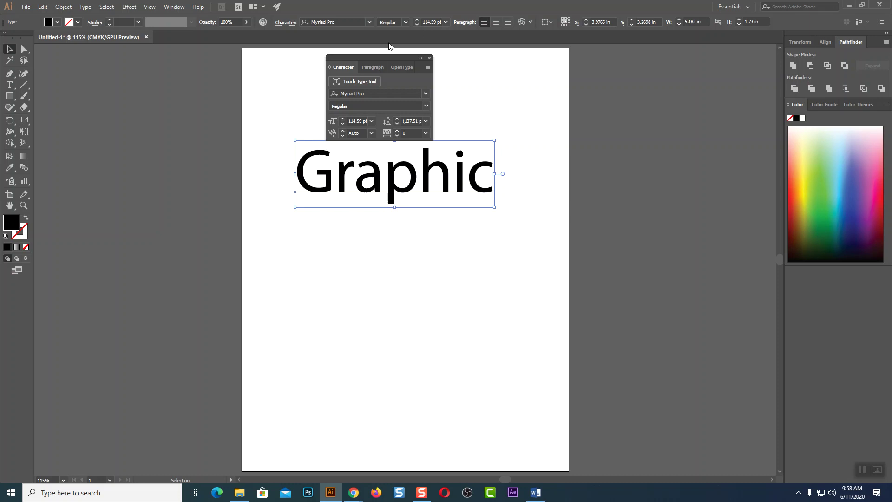
{"action": "left_click_drag", "start_coordinate": [385, 58], "coordinate": [676, 92]}
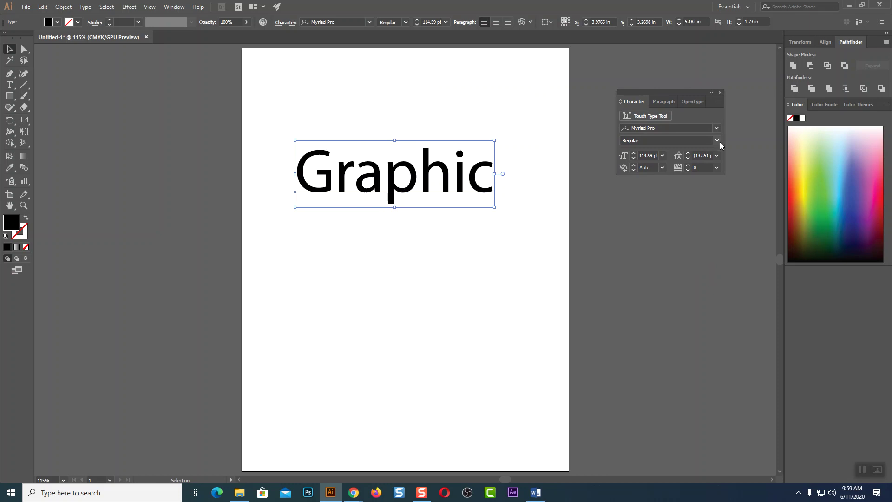
{"action": "left_click", "coordinate": [716, 129]}
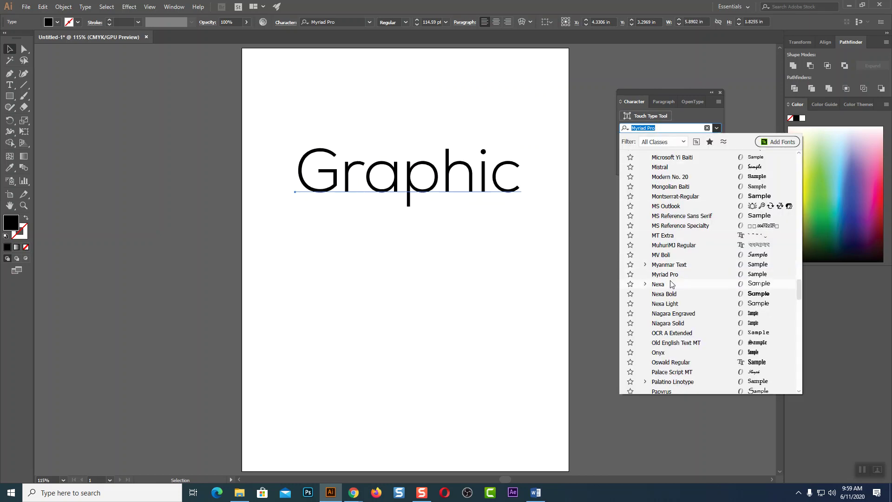
{"action": "scroll", "coordinate": [670, 283], "scroll_direction": "up", "scroll_amount": 20}
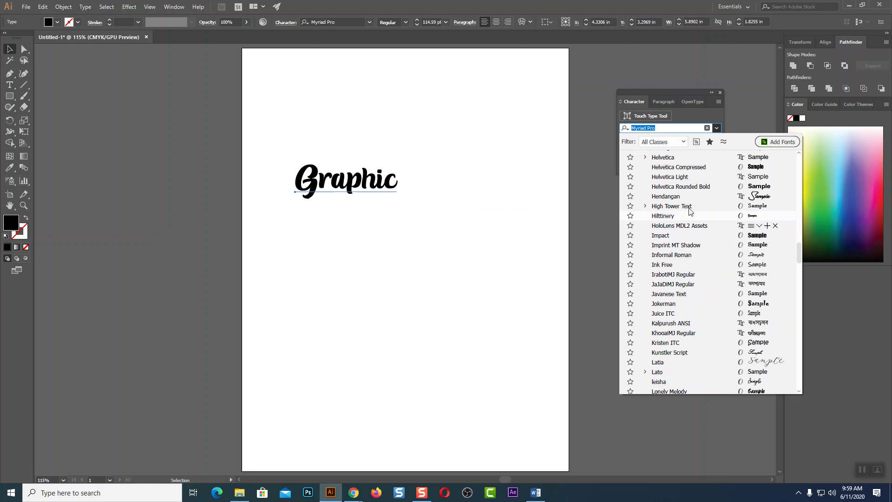
{"action": "left_click", "coordinate": [694, 167]}
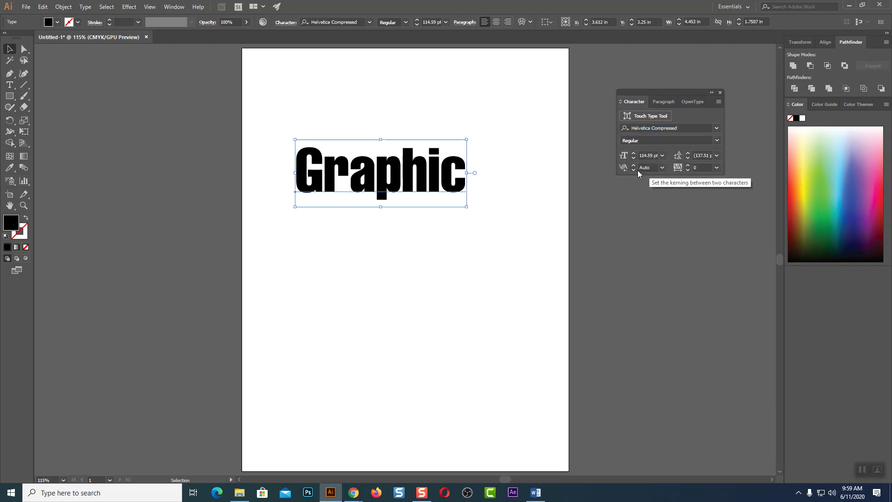
Reveal the additional character options and apply All Caps to the text.
{"action": "left_click", "coordinate": [719, 102]}
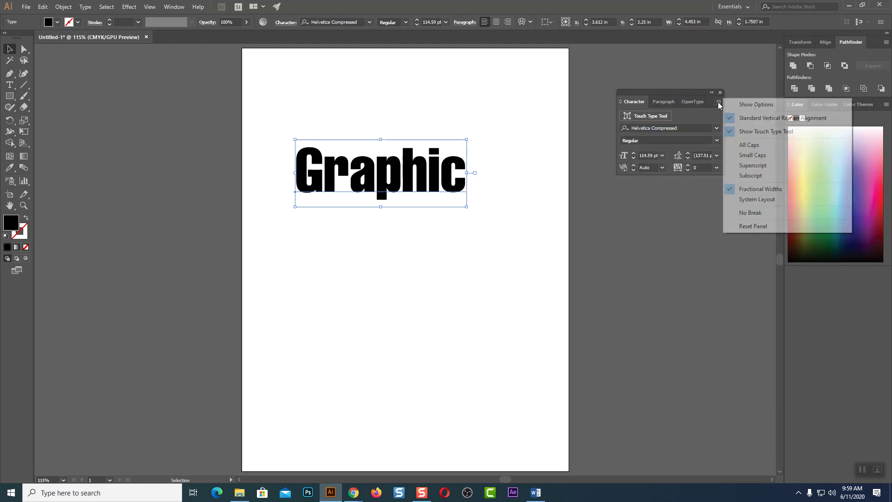
{"action": "left_click", "coordinate": [748, 105]}
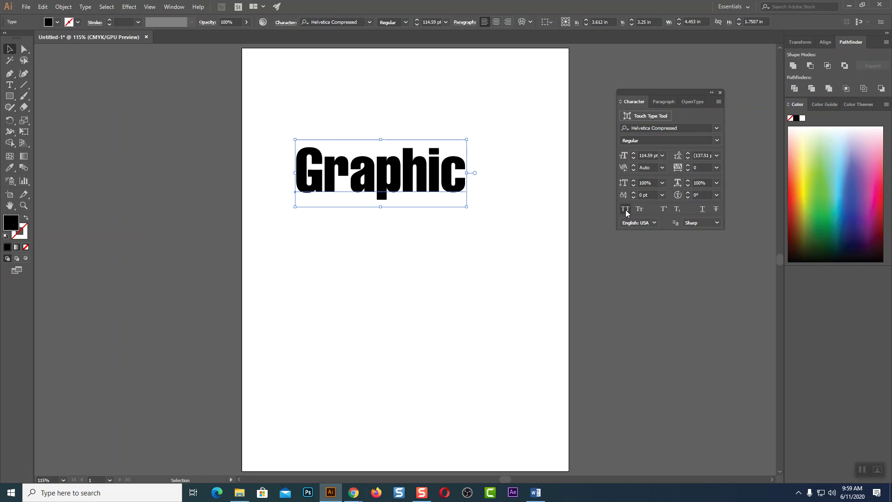
{"action": "left_click", "coordinate": [625, 210]}
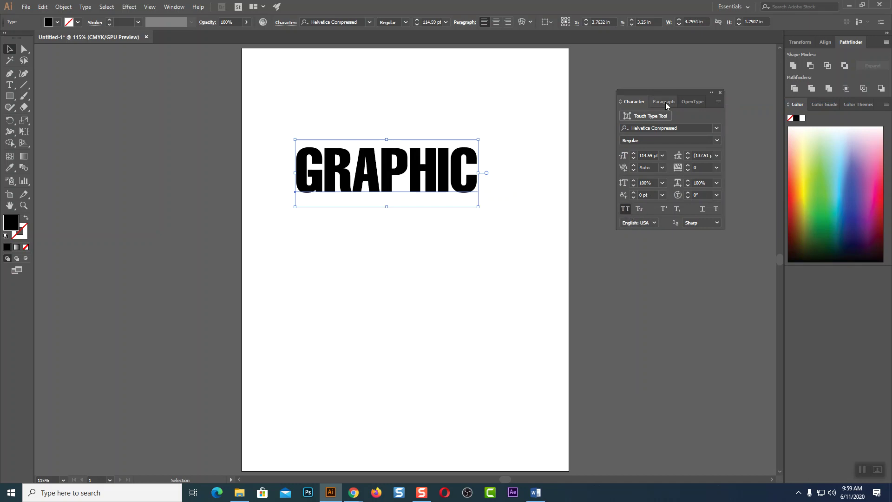
Browse the font list and change the text's font to Impact.
{"action": "left_click", "coordinate": [717, 129]}
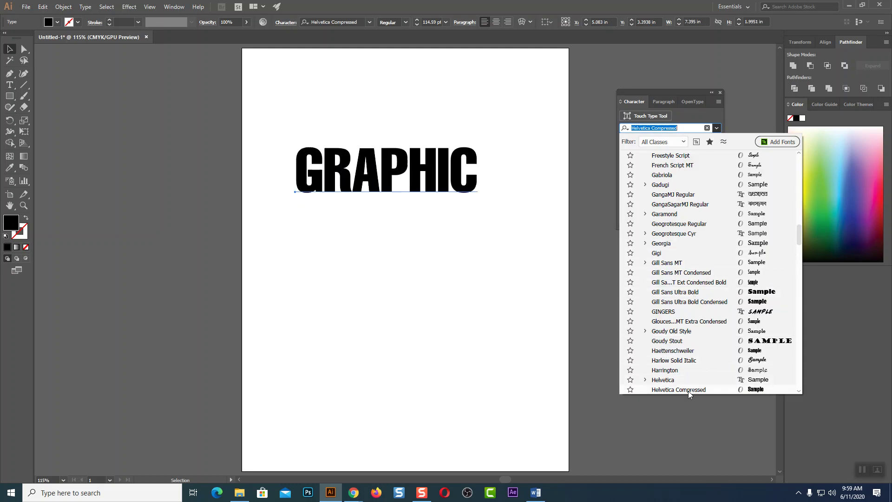
{"action": "scroll", "coordinate": [688, 392], "scroll_direction": "down", "scroll_amount": 6}
{"action": "scroll", "coordinate": [687, 393], "scroll_direction": "down", "scroll_amount": 6}
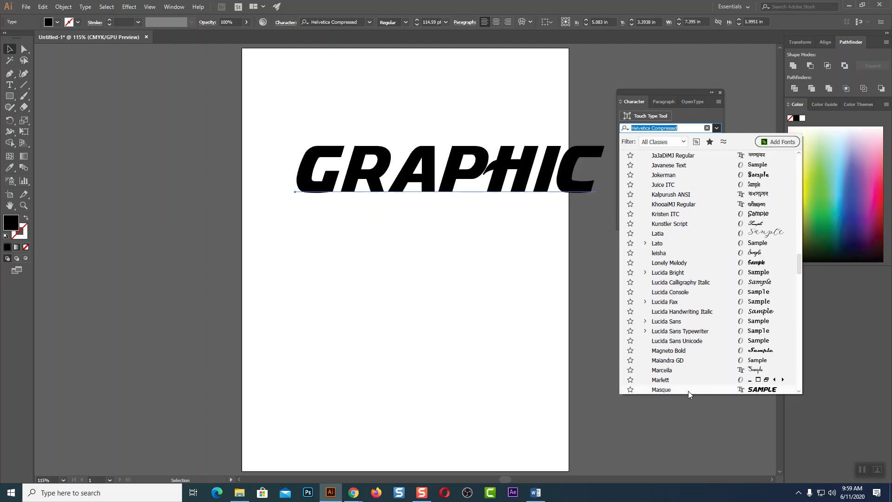
{"action": "scroll", "coordinate": [687, 391], "scroll_direction": "up", "scroll_amount": 4}
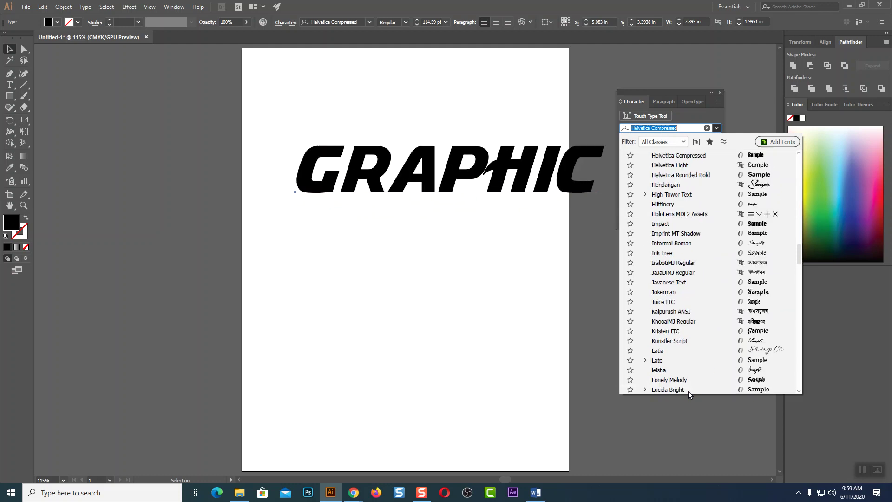
{"action": "left_click", "coordinate": [692, 224]}
Enlarge the GRAPHIC text to about 141 pt and center it horizontally on the artboard.
{"action": "left_click_drag", "start_coordinate": [509, 213], "coordinate": [533, 221]}
{"action": "left_click_drag", "start_coordinate": [466, 175], "coordinate": [458, 206]}
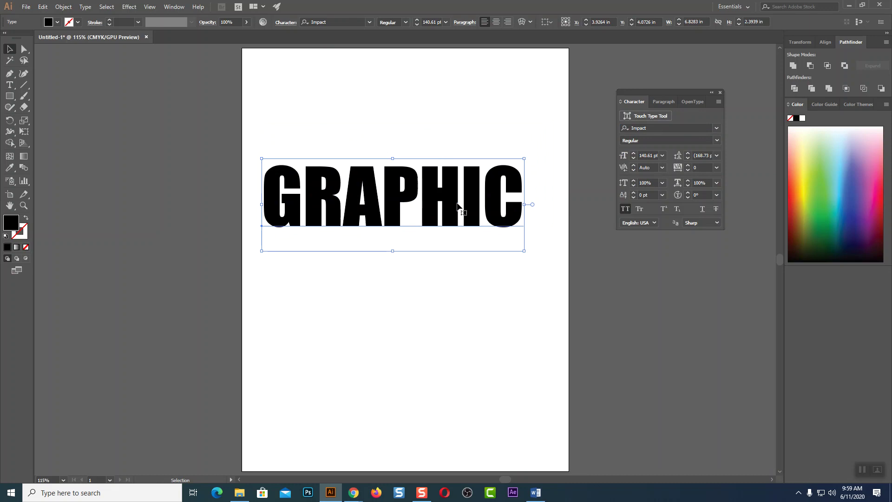
{"action": "left_click_drag", "start_coordinate": [457, 203], "coordinate": [471, 203]}
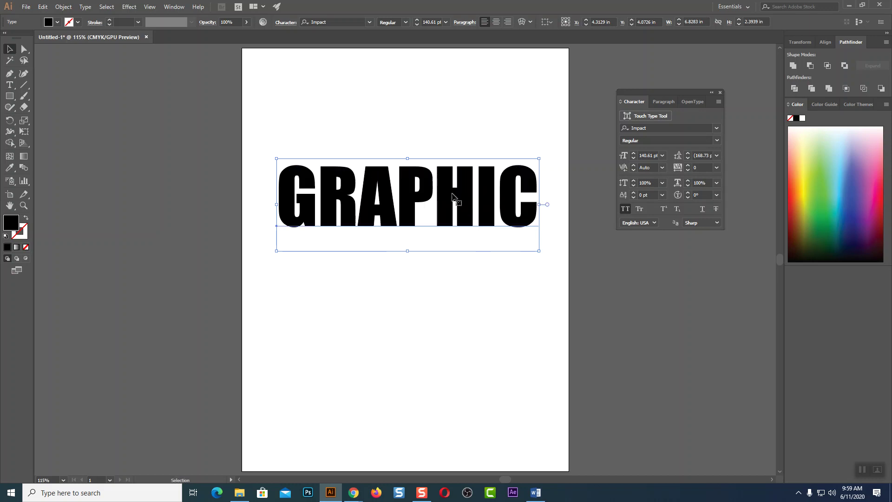
Fill the GRAPHIC text with red and nudge it slightly to recenter it on the artboard.
{"action": "left_click", "coordinate": [882, 189]}
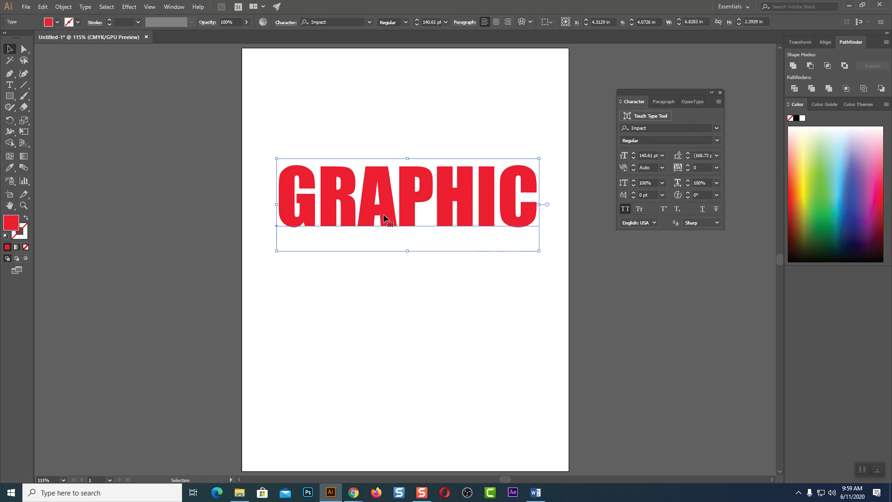
{"action": "left_click_drag", "start_coordinate": [407, 209], "coordinate": [400, 211]}
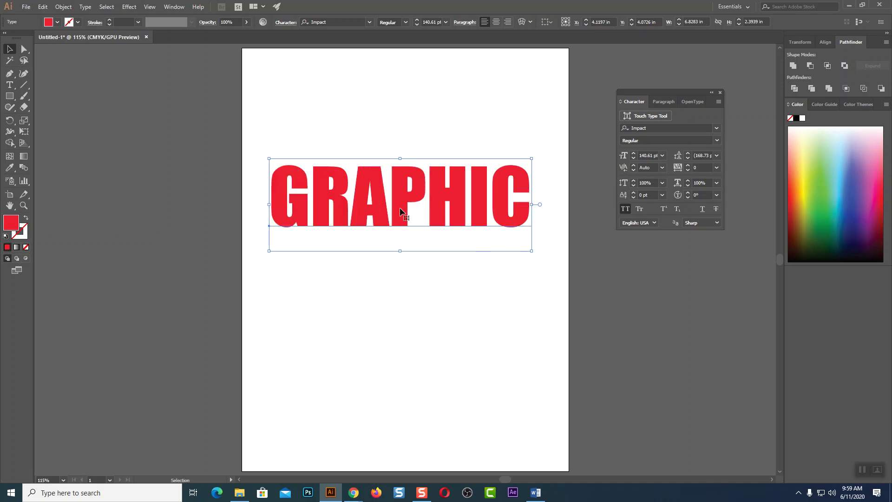
{"action": "key", "text": "ctrl+equal"}
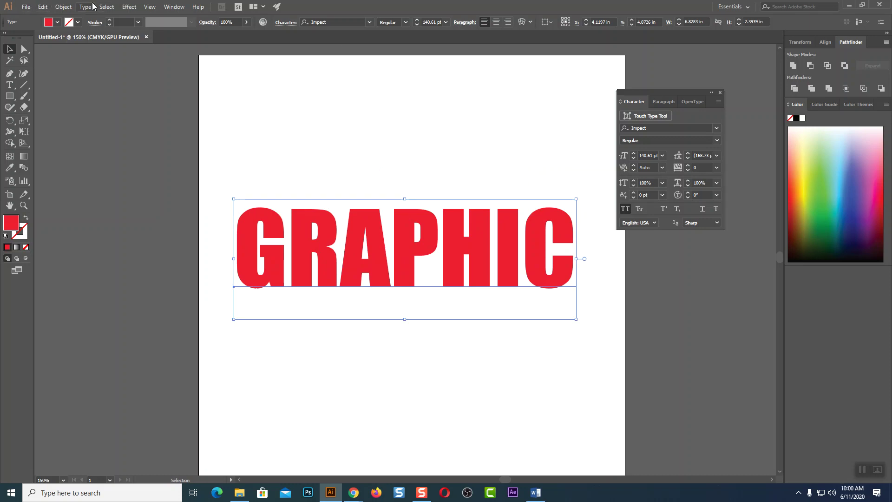
Try the Free Distort effect on the text, shifting both upper corners left and slightly down to slant and flatten it.
{"action": "left_click", "coordinate": [127, 7]}
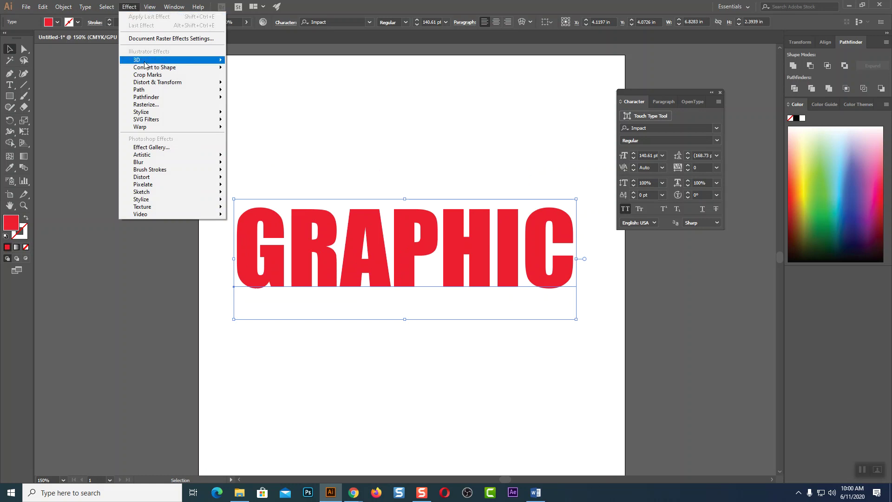
{"action": "mouse_move", "coordinate": [149, 114]}
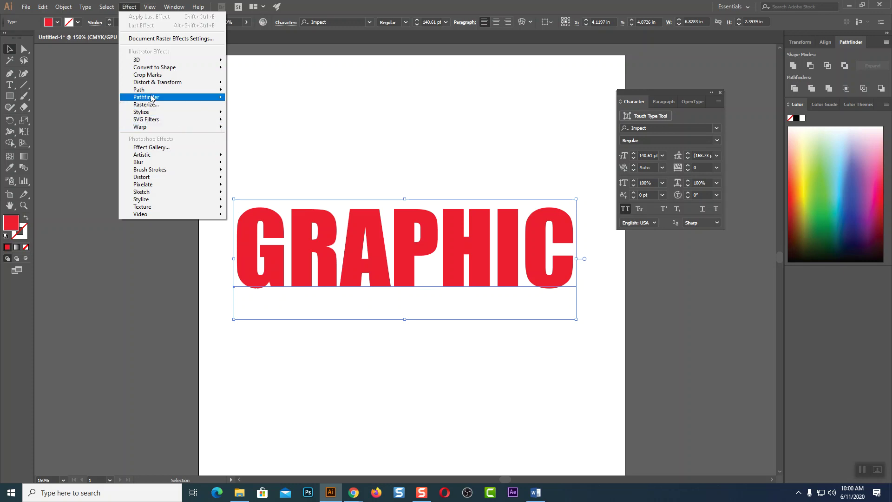
{"action": "mouse_move", "coordinate": [142, 83]}
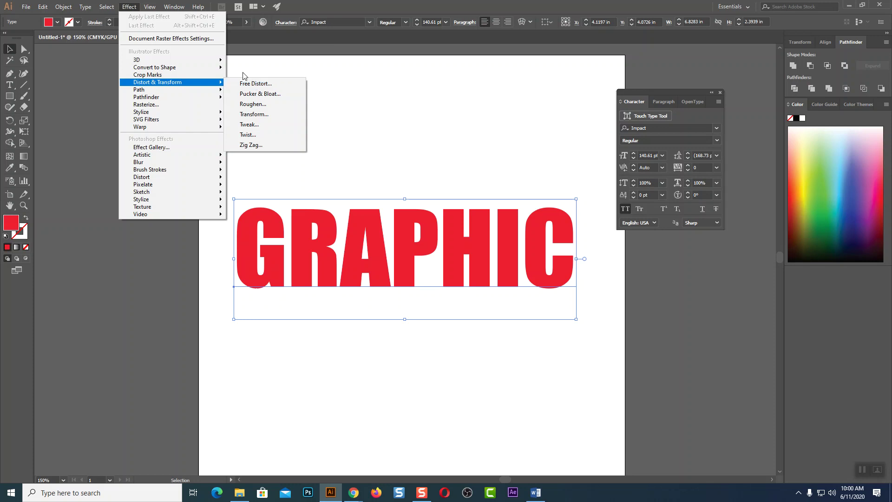
{"action": "mouse_move", "coordinate": [26, 7]}
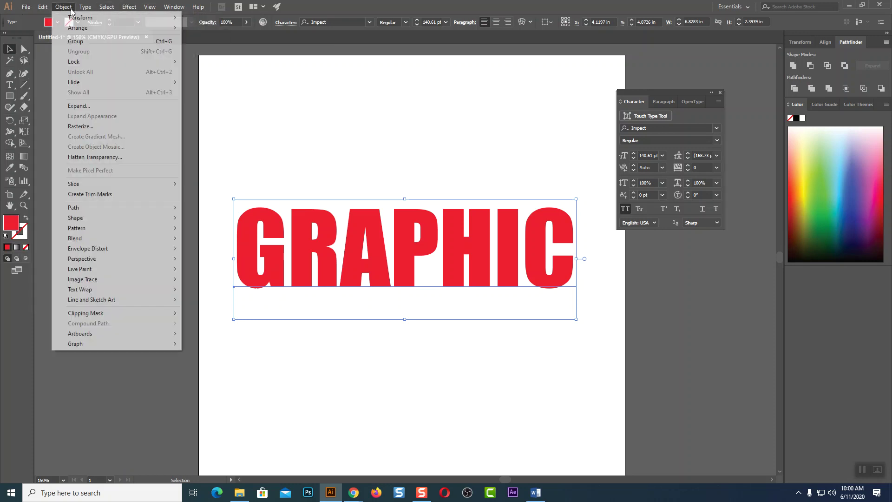
{"action": "left_click", "coordinate": [130, 6]}
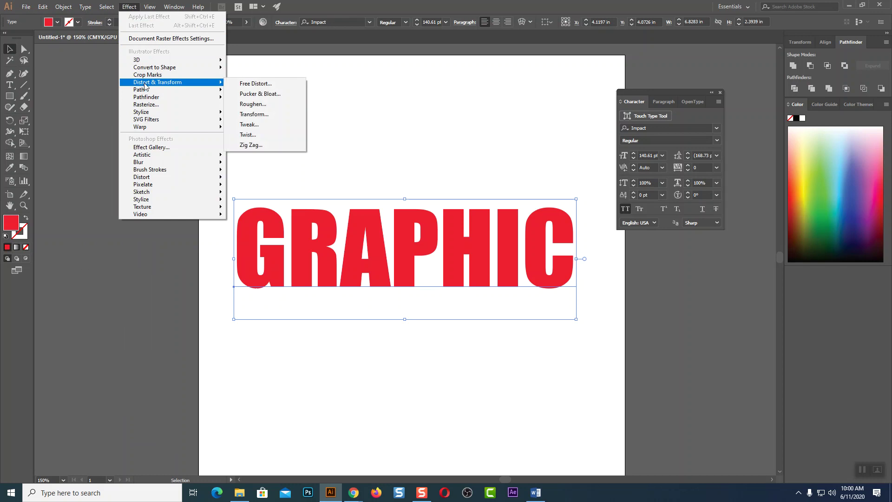
{"action": "left_click", "coordinate": [253, 83]}
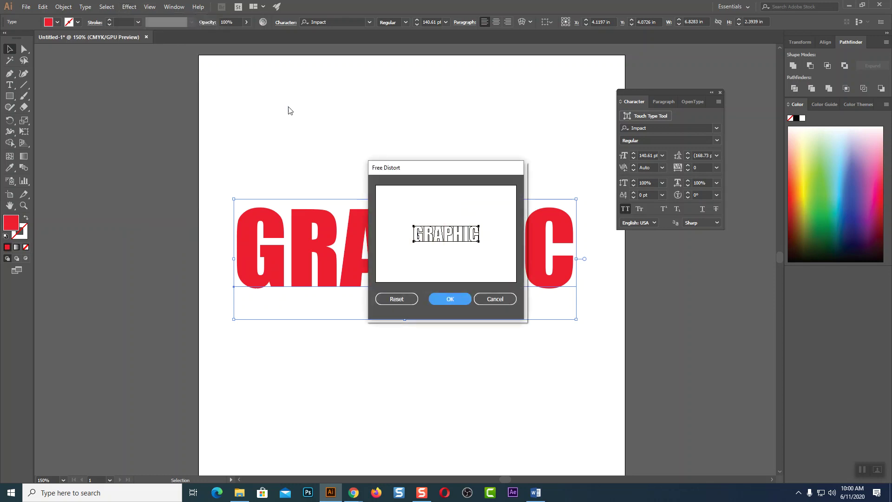
{"action": "left_click_drag", "start_coordinate": [424, 166], "coordinate": [666, 100]}
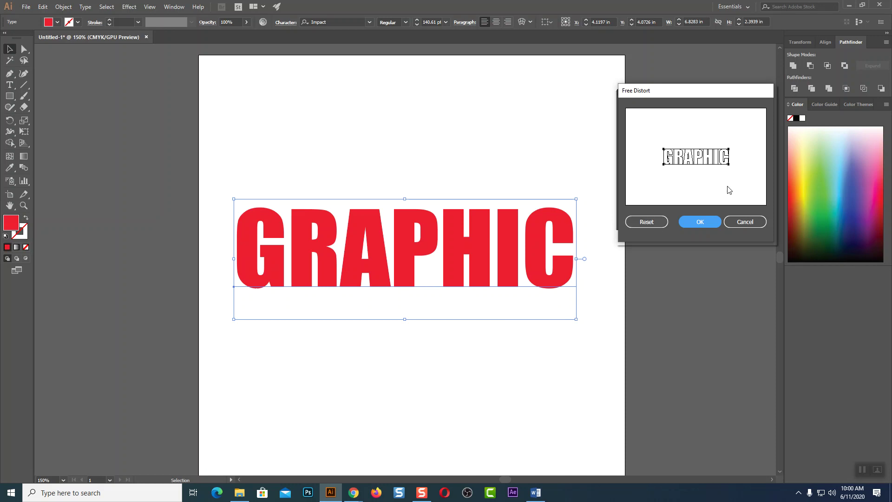
{"action": "left_click_drag", "start_coordinate": [688, 96], "coordinate": [519, 78]}
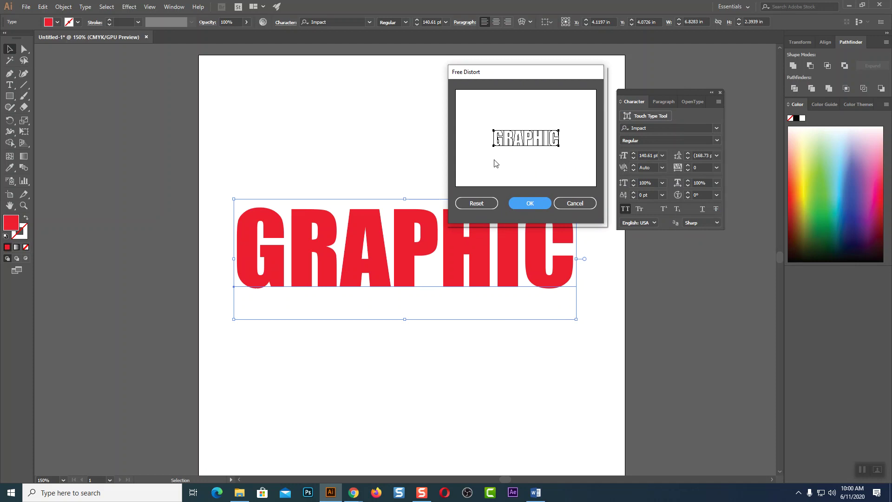
{"action": "left_click_drag", "start_coordinate": [517, 73], "coordinate": [578, 73]}
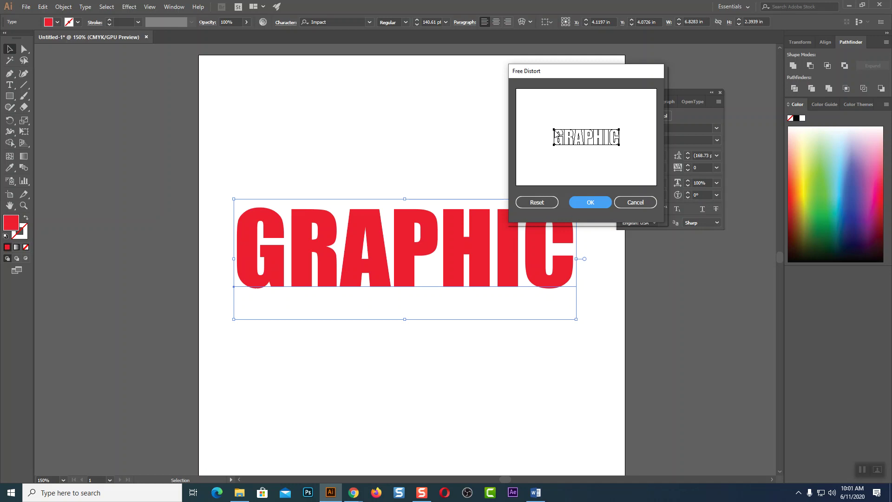
{"action": "left_click_drag", "start_coordinate": [554, 134], "coordinate": [538, 134]}
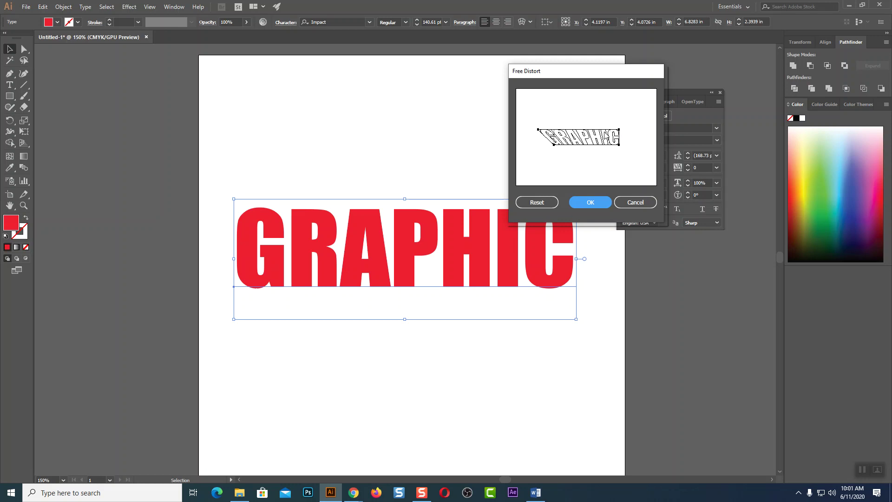
{"action": "left_click_drag", "start_coordinate": [619, 131], "coordinate": [603, 133]}
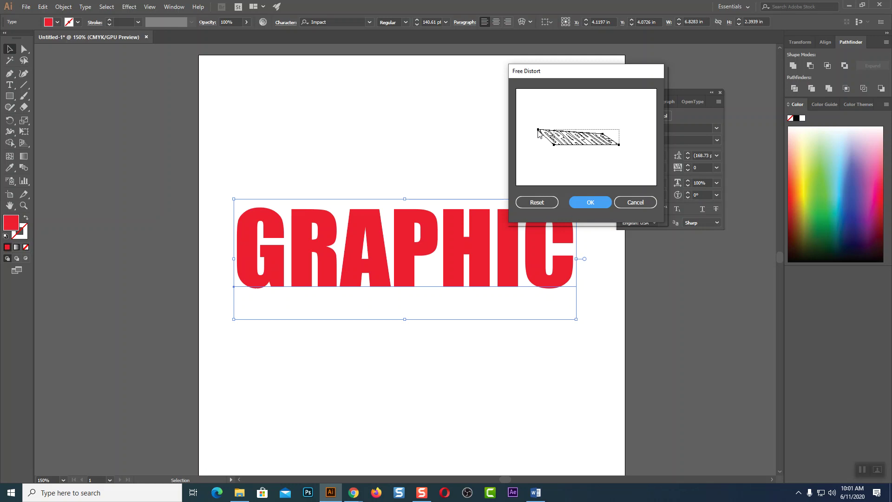
{"action": "left_click_drag", "start_coordinate": [537, 130], "coordinate": [537, 133]}
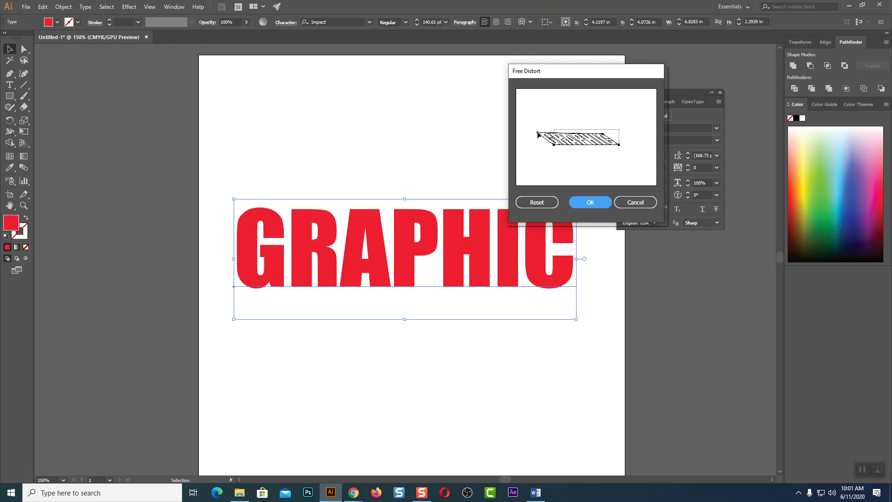
{"action": "left_click", "coordinate": [593, 200]}
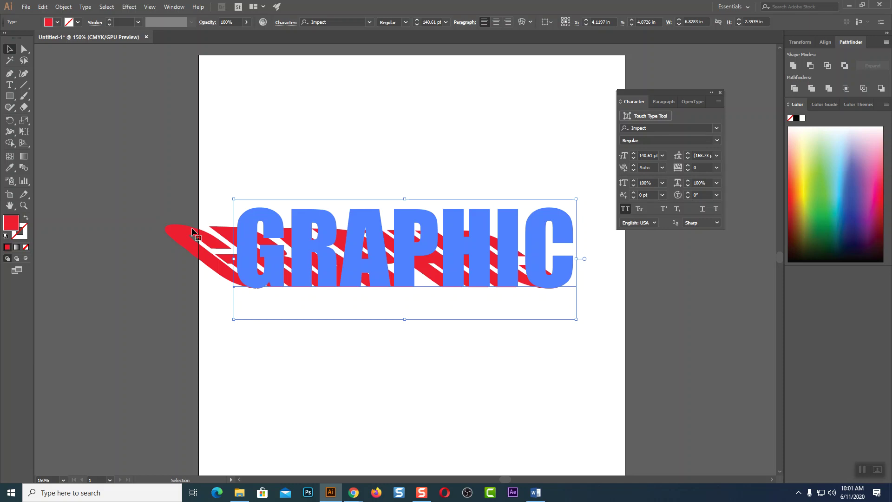
Undo the distortion and clear the GRAPHIC text from the artboard.
{"action": "key", "text": "a"}
{"action": "key", "text": "ctrl+z"}
{"action": "key", "text": "v"}
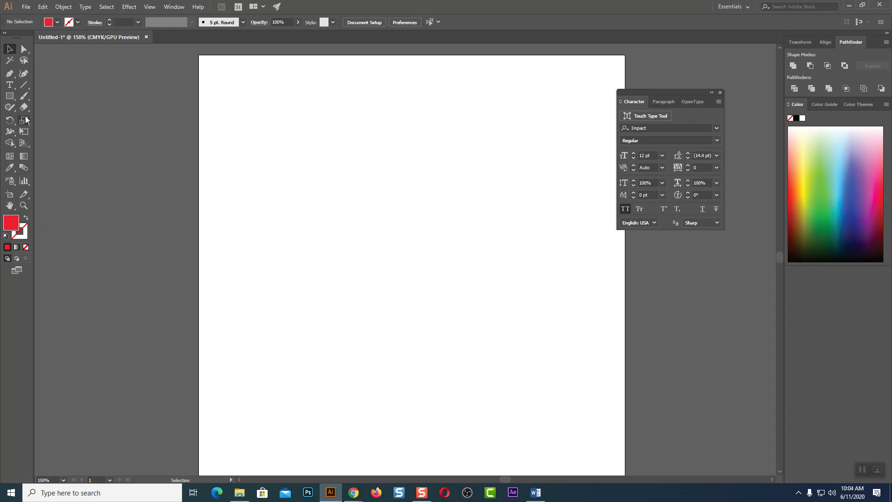
Add new GRAPHIC text in Impact and scale it to about 154 pt, spanning most of the artboard's width.
{"action": "left_click", "coordinate": [9, 85]}
{"action": "left_click", "coordinate": [363, 224]}
{"action": "type", "text": "GRAPHIC"}
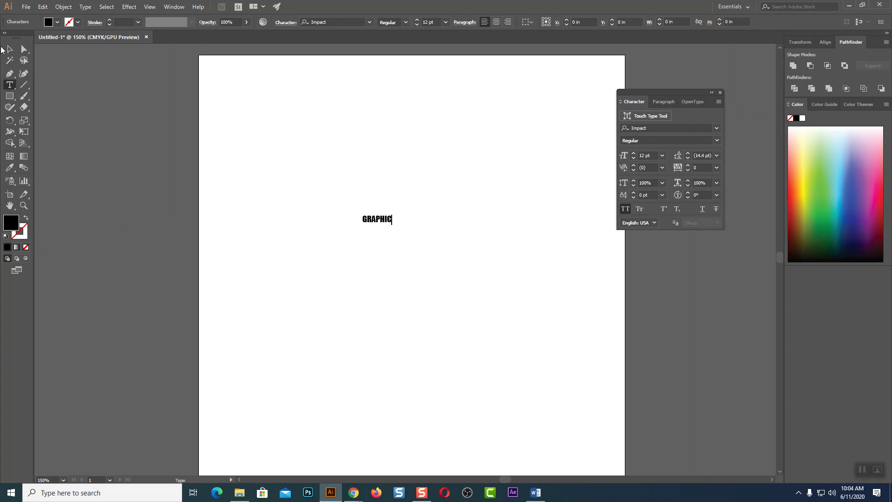
{"action": "key", "text": "Escape"}
{"action": "left_click_drag", "start_coordinate": [392, 225], "coordinate": [564, 301]}
{"action": "left_click_drag", "start_coordinate": [500, 238], "coordinate": [533, 270]}
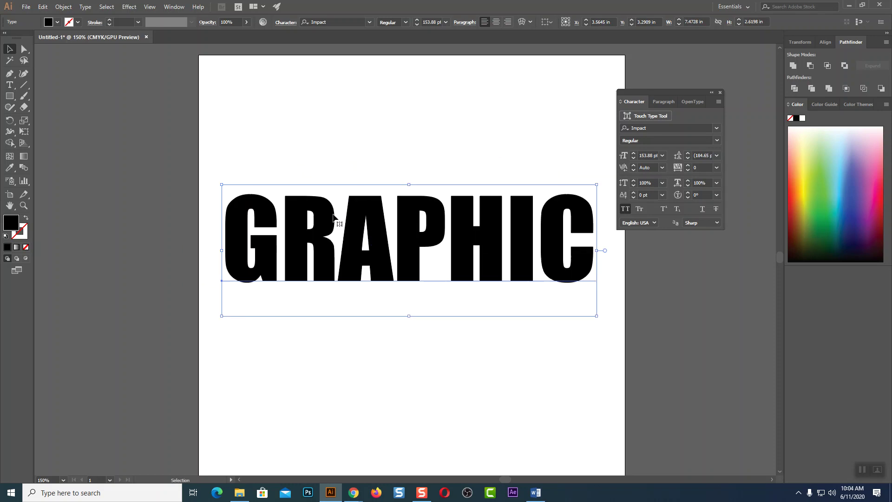
Fill the GRAPHIC text with pinkish red, scale it down to about 145 pt, and move the Character panel clear of the artboard.
{"action": "left_click", "coordinate": [879, 184]}
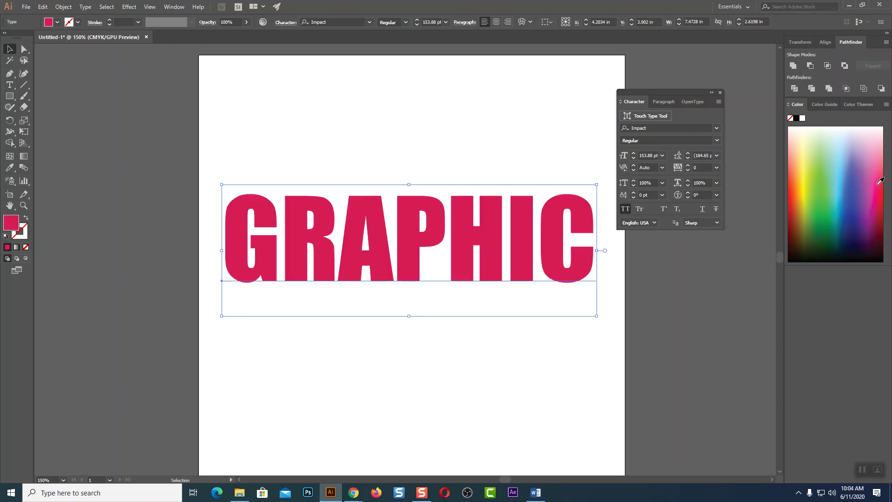
{"action": "left_click", "coordinate": [382, 238]}
{"action": "left_click_drag", "start_coordinate": [596, 315], "coordinate": [585, 311]}
{"action": "left_click_drag", "start_coordinate": [505, 259], "coordinate": [518, 255]}
{"action": "left_click", "coordinate": [400, 311]}
{"action": "left_click", "coordinate": [395, 276]}
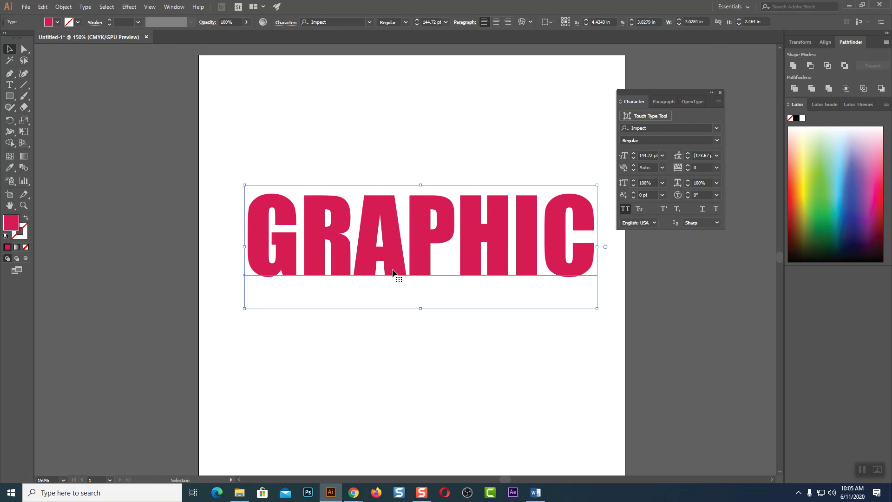
{"action": "left_click_drag", "start_coordinate": [670, 93], "coordinate": [717, 65]}
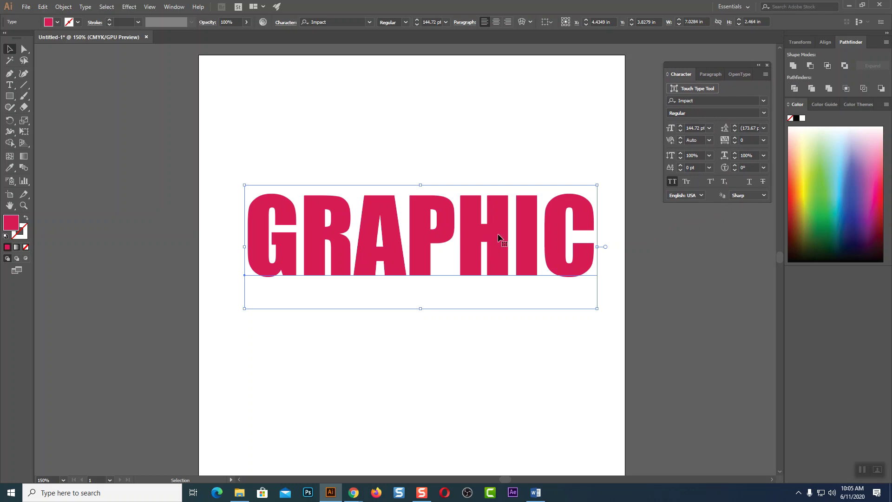
{"action": "key", "text": "a"}
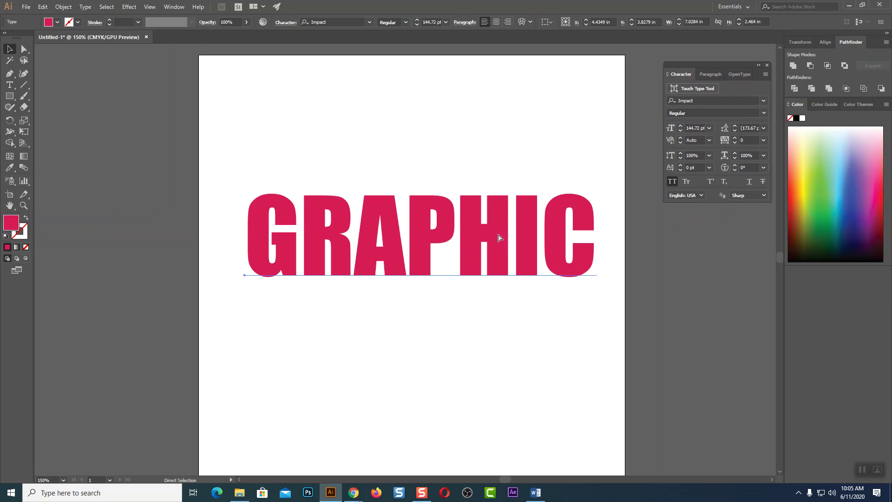
{"action": "key", "text": "v"}
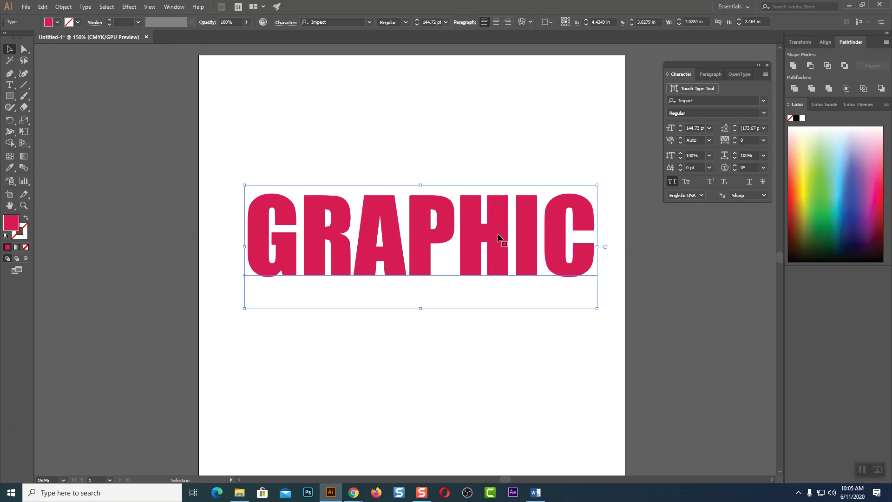
{"action": "key", "text": "a"}
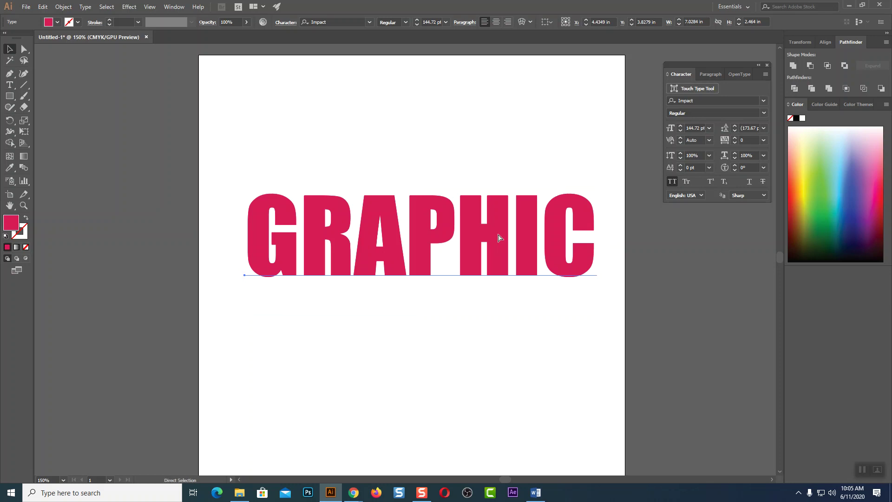
{"action": "key", "text": "ctrl+3"}
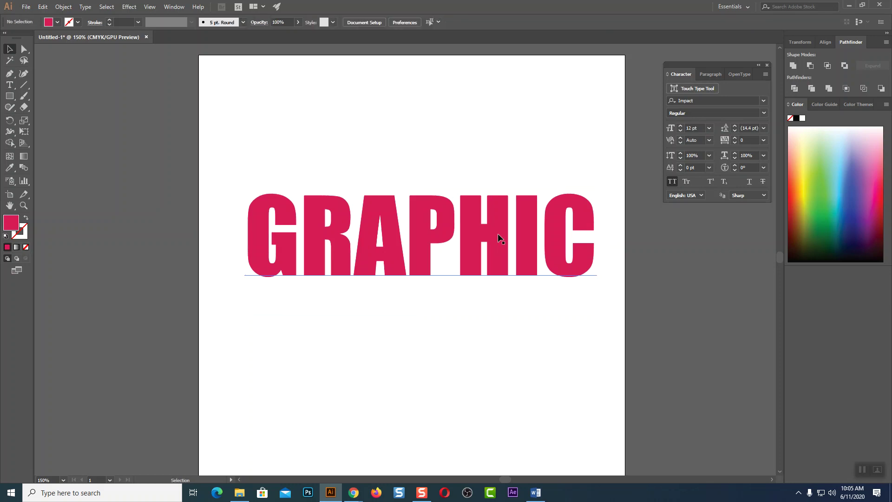
Open the Free Distort effect for the GRAPHIC text.
{"action": "left_click", "coordinate": [495, 210]}
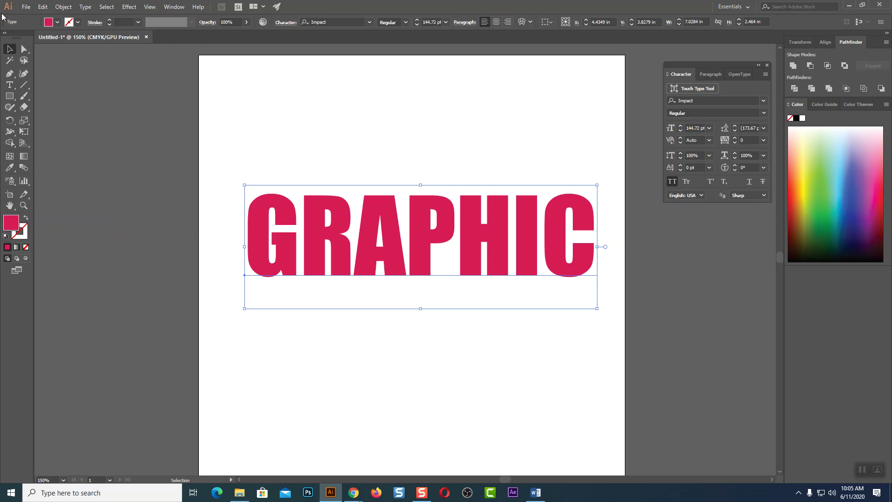
{"action": "left_click", "coordinate": [129, 8]}
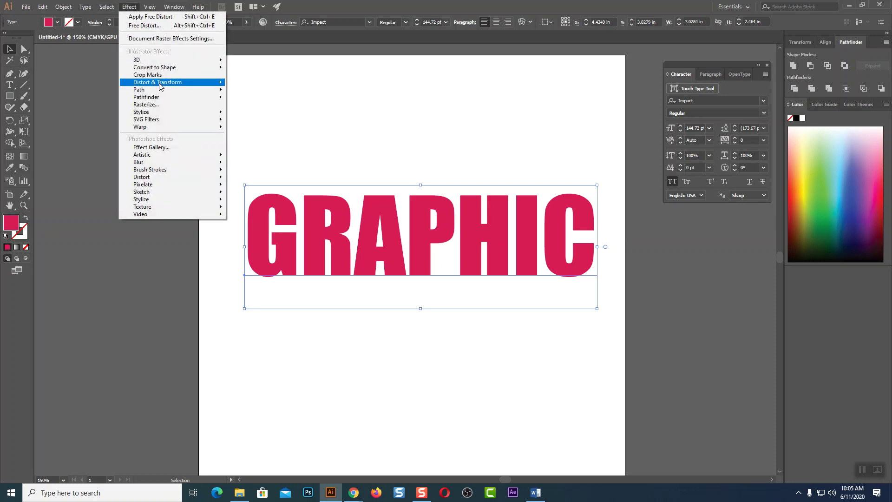
{"action": "mouse_move", "coordinate": [149, 83]}
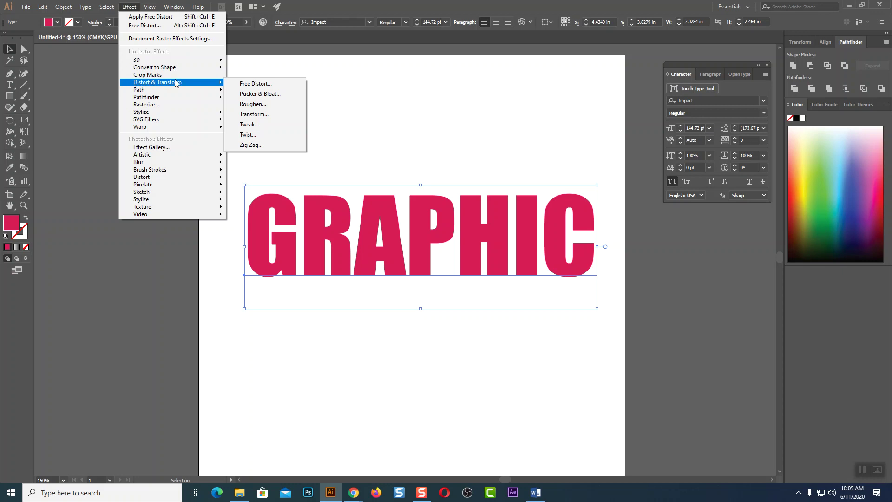
{"action": "left_click", "coordinate": [259, 84]}
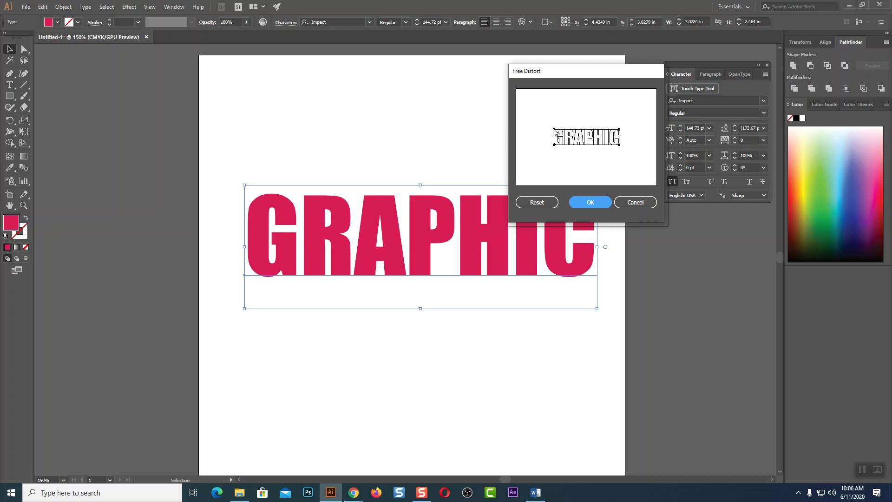
Try slanting the text by moving its upper corners left and slightly down, and reset the distortion.
{"action": "left_click_drag", "start_coordinate": [554, 130], "coordinate": [538, 135]}
{"action": "left_click_drag", "start_coordinate": [619, 132], "coordinate": [616, 137]}
{"action": "mouse_move", "coordinate": [613, 140]}
{"action": "left_mouse_down"}
{"action": "mouse_move", "coordinate": [600, 115]}
{"action": "mouse_move", "coordinate": [601, 136]}
{"action": "left_mouse_up"}
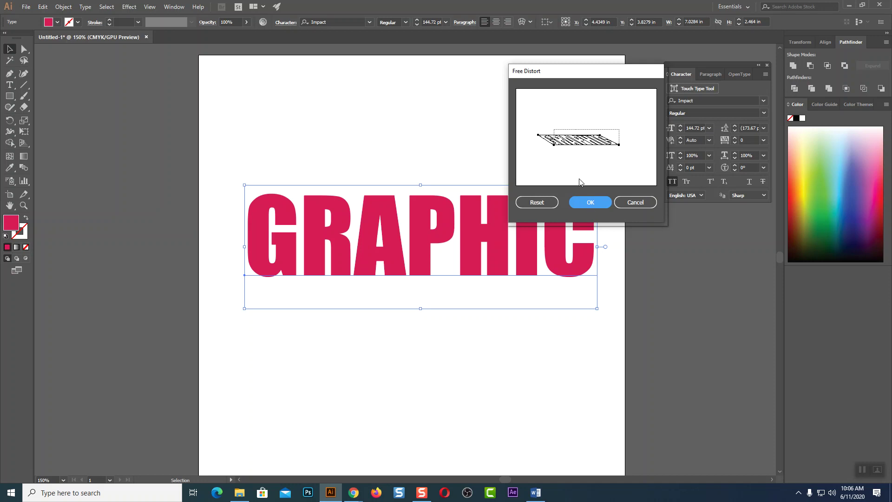
{"action": "left_click", "coordinate": [537, 202]}
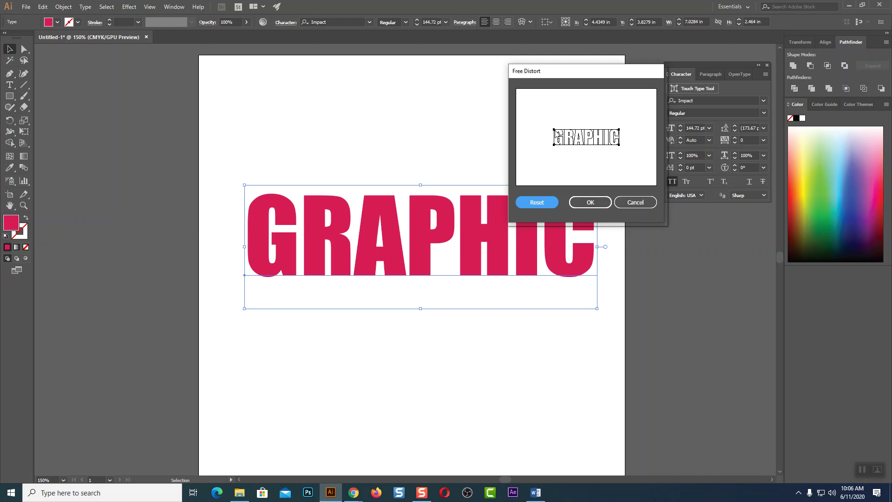
Slant and flatten the text by shifting both upper corners left and slightly down, apply the distortion, and expand its appearance.
{"action": "left_click_drag", "start_coordinate": [553, 129], "coordinate": [539, 135]}
{"action": "left_click_drag", "start_coordinate": [618, 129], "coordinate": [603, 138]}
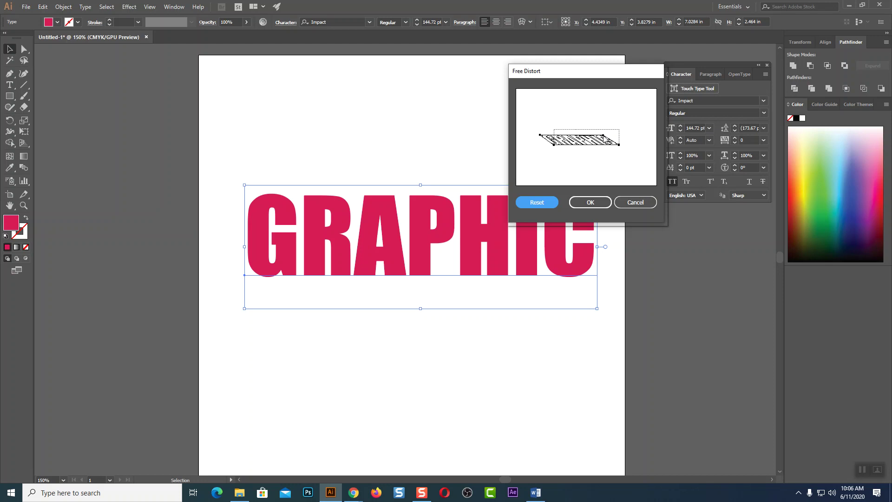
{"action": "left_click_drag", "start_coordinate": [603, 135], "coordinate": [604, 135]}
{"action": "left_click", "coordinate": [595, 201]}
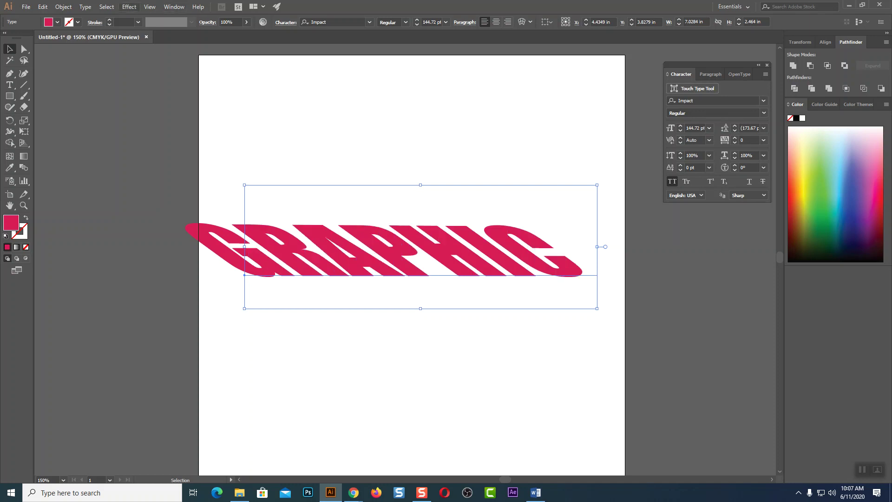
{"action": "left_click", "coordinate": [62, 6]}
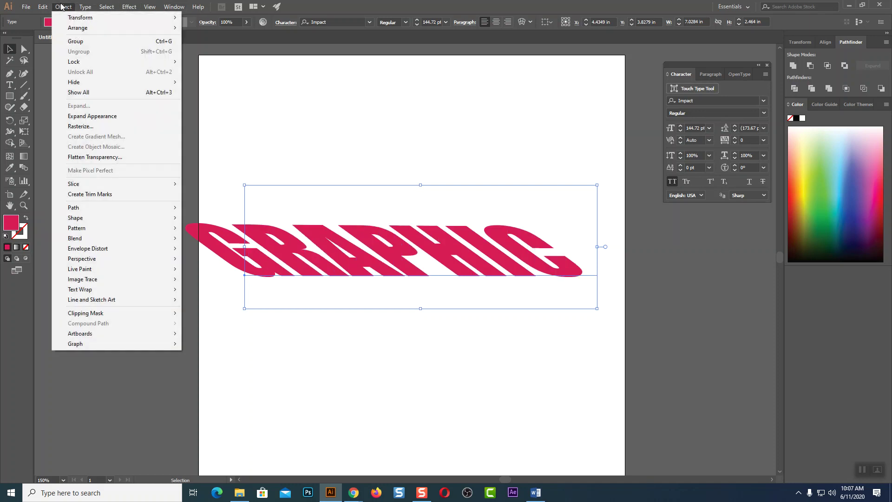
{"action": "left_click", "coordinate": [78, 117]}
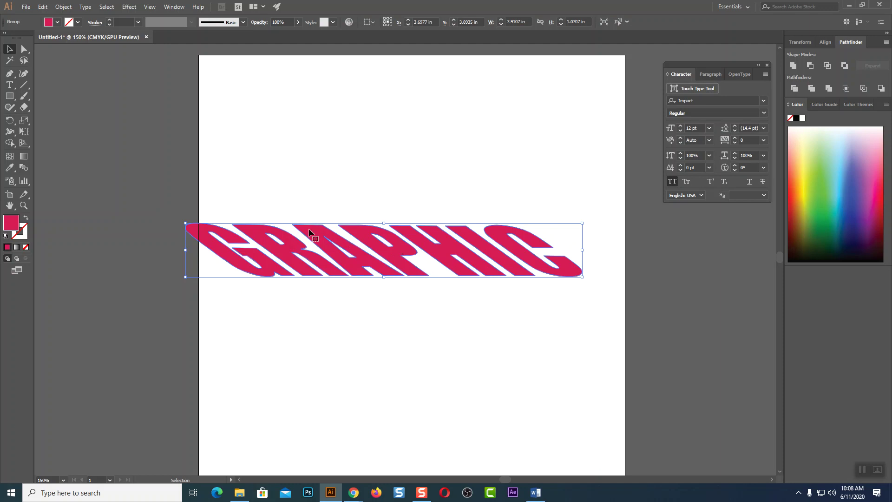
Fill the expanded lettering with a white-to-black linear gradient, keeping only a detached Gradient panel beside the text.
{"action": "left_click", "coordinate": [18, 250]}
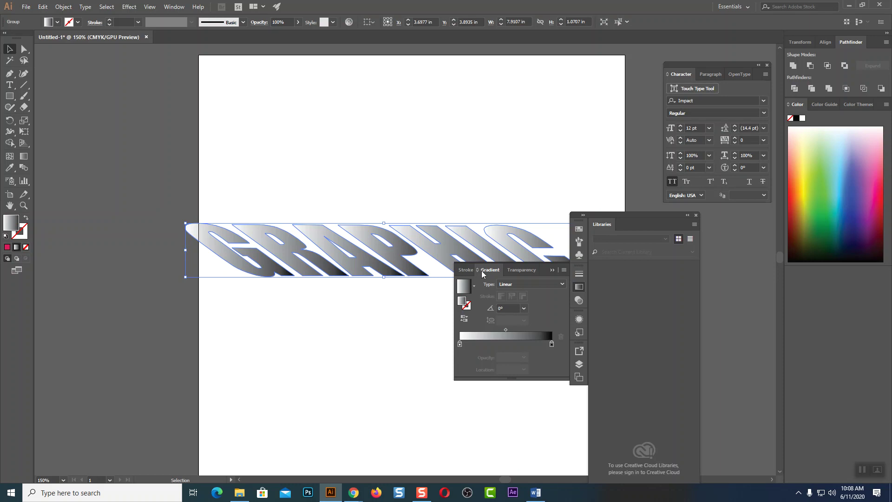
{"action": "left_click_drag", "start_coordinate": [483, 274], "coordinate": [344, 317]}
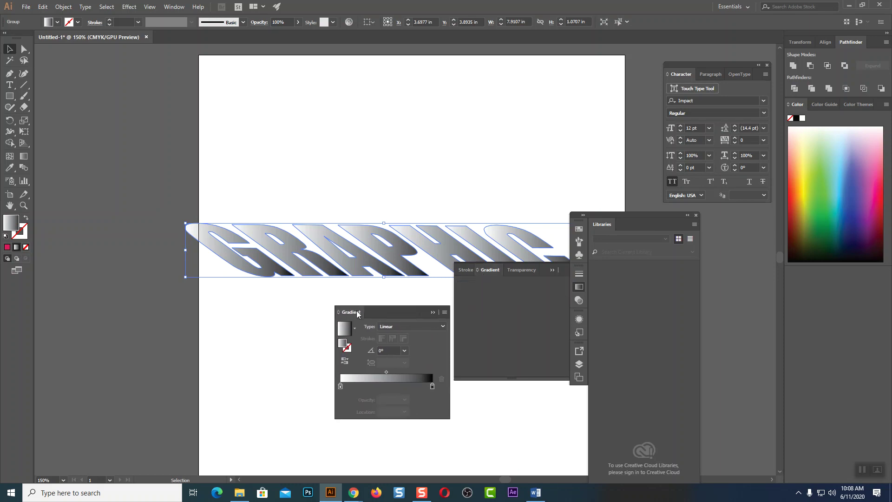
{"action": "left_click", "coordinate": [697, 216]}
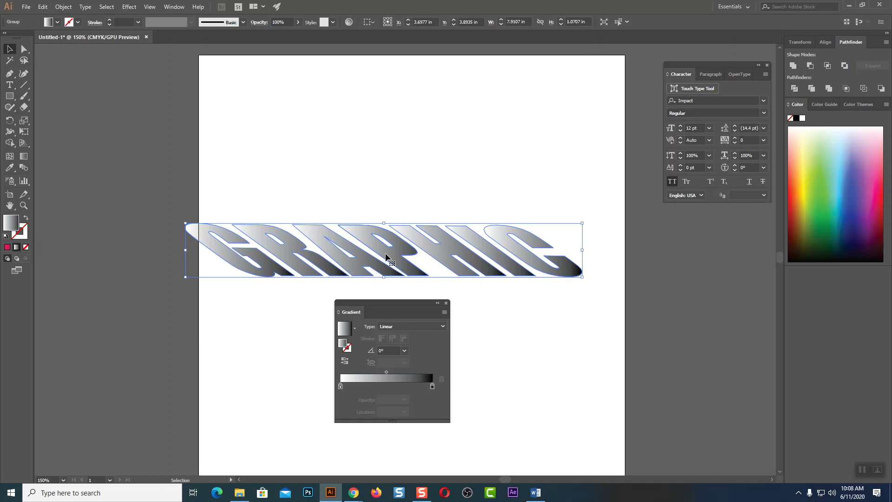
{"action": "left_click_drag", "start_coordinate": [401, 301], "coordinate": [665, 261]}
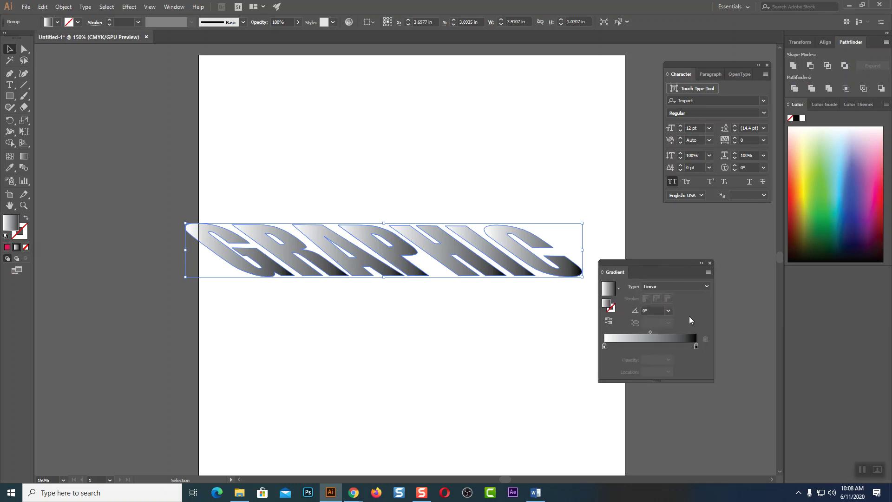
Recolor the gradient's black stop to a pinkish red so the lettering fades from white to red.
{"action": "double_click", "coordinate": [695, 346]}
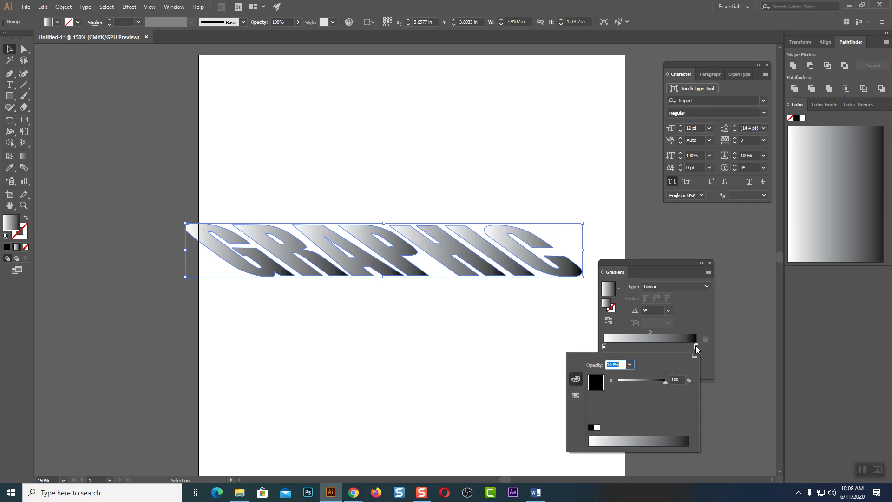
{"action": "left_click", "coordinate": [576, 394]}
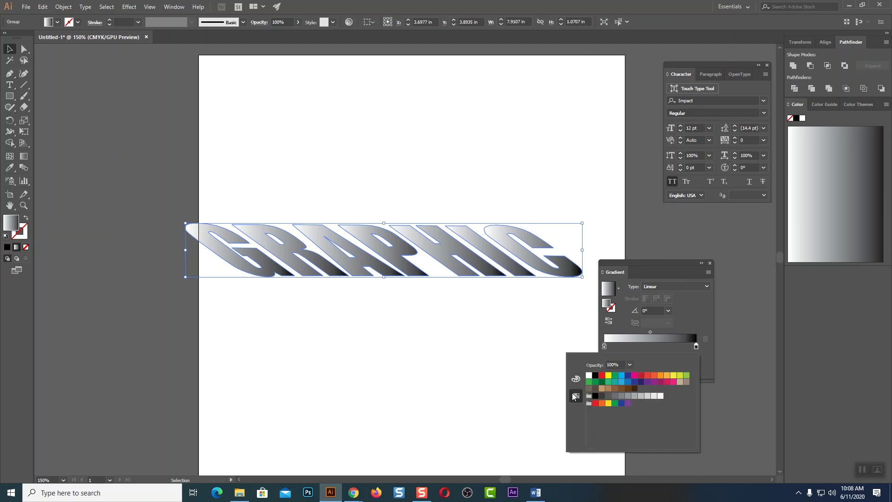
{"action": "left_click", "coordinate": [647, 376]}
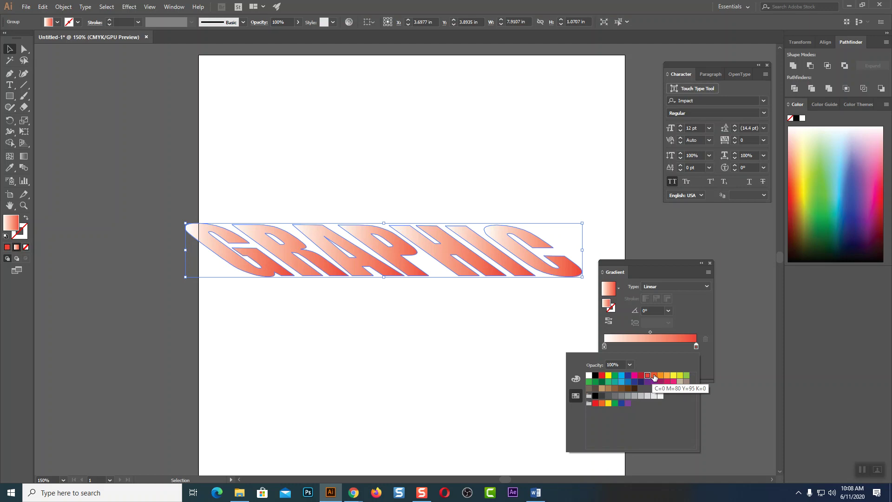
{"action": "left_click", "coordinate": [602, 375]}
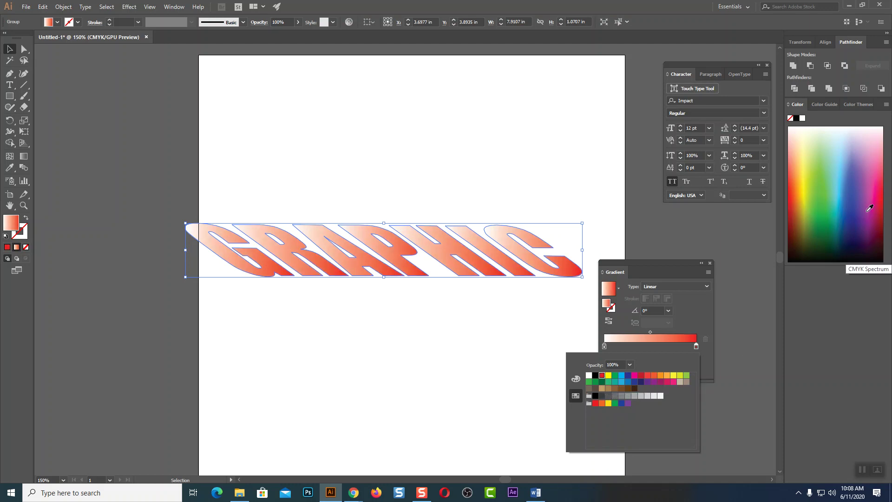
{"action": "left_click", "coordinate": [884, 202]}
{"action": "left_click_drag", "start_coordinate": [885, 205], "coordinate": [880, 189]}
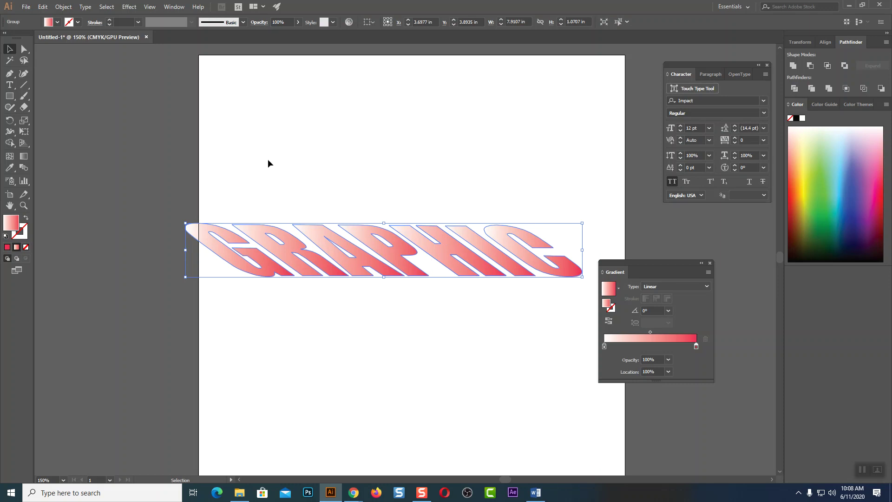
Draw a rectangle about 1.31 by 1.03 in above the lettering and fill it with solid pinkish red.
{"action": "left_click", "coordinate": [9, 95]}
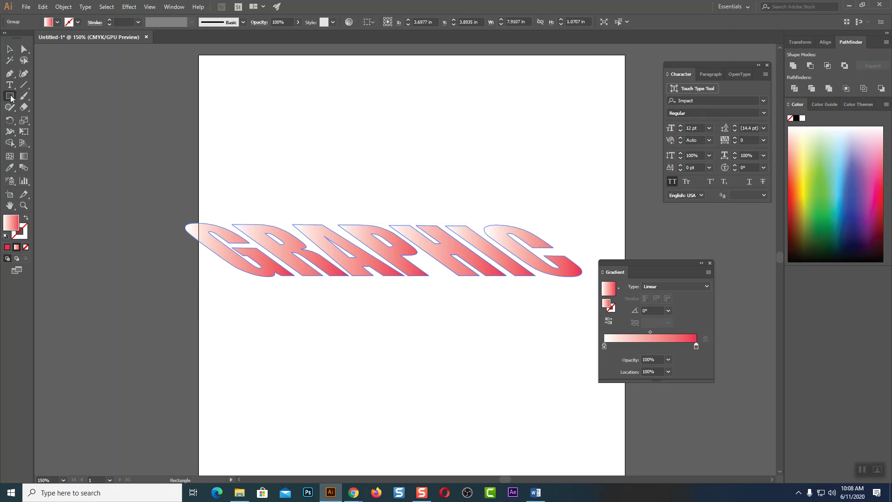
{"action": "left_click_drag", "start_coordinate": [273, 88], "coordinate": [338, 140]}
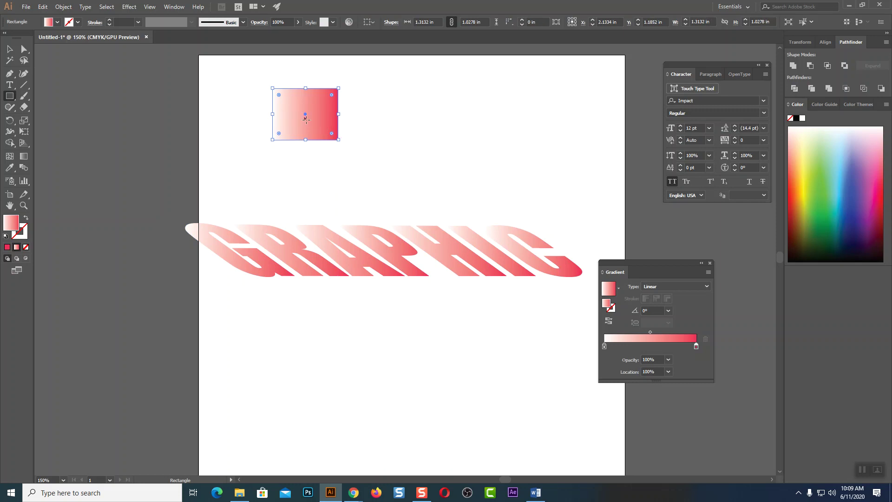
{"action": "key", "text": "v"}
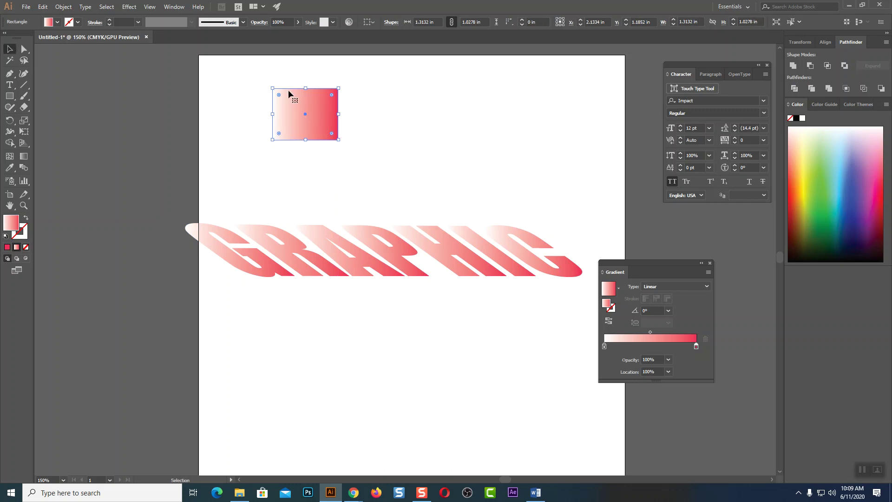
{"action": "left_click", "coordinate": [7, 249]}
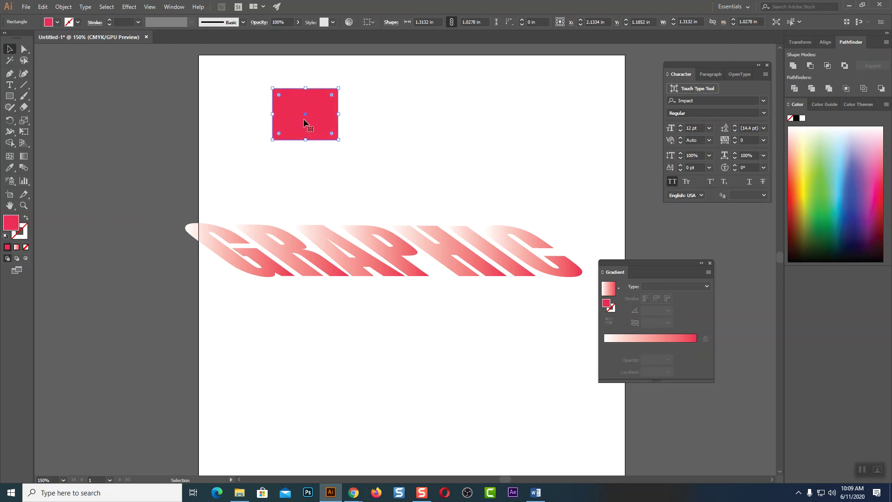
Redraw the lettering's gradient as one continuous diagonal blend across the whole word, at about -47.7°, from white to pinkish red.
{"action": "left_click", "coordinate": [317, 274]}
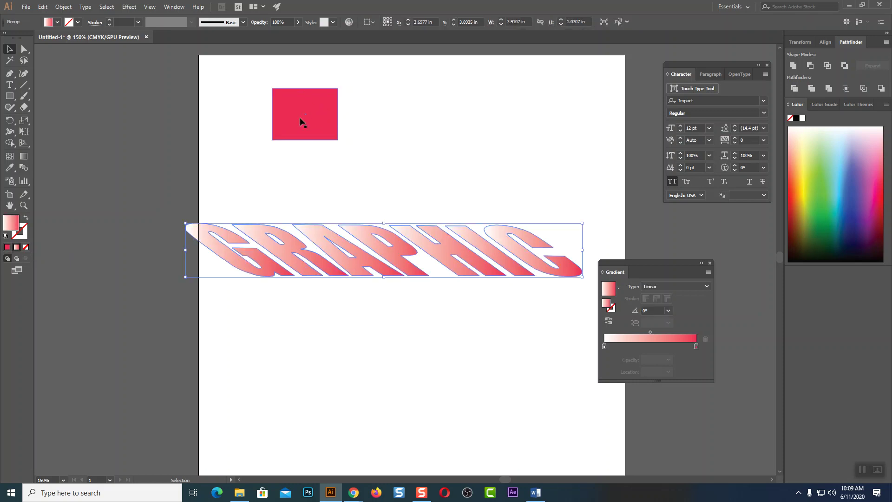
{"action": "left_click", "coordinate": [696, 345]}
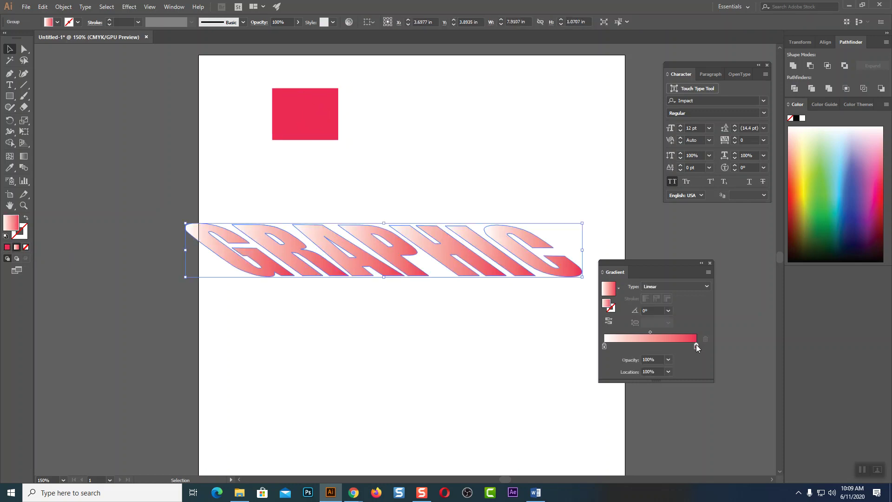
{"action": "left_click", "coordinate": [10, 169]}
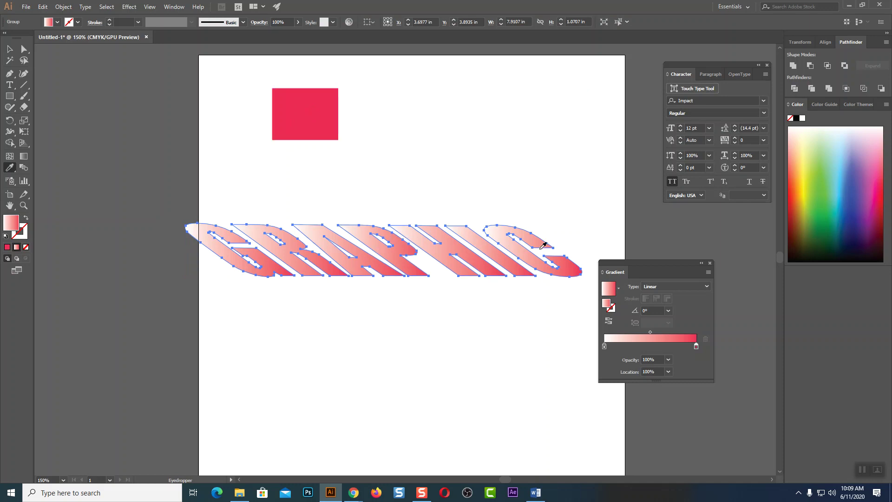
{"action": "left_click", "coordinate": [8, 49]}
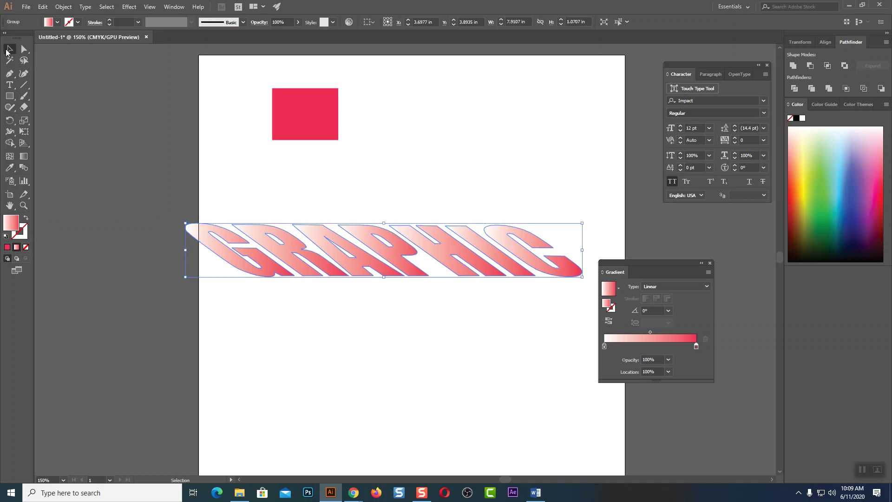
{"action": "left_click", "coordinate": [26, 158]}
{"action": "mouse_move", "coordinate": [340, 193]}
{"action": "left_mouse_down"}
{"action": "mouse_move", "coordinate": [402, 271]}
{"action": "mouse_move", "coordinate": [421, 282]}
{"action": "left_mouse_up"}
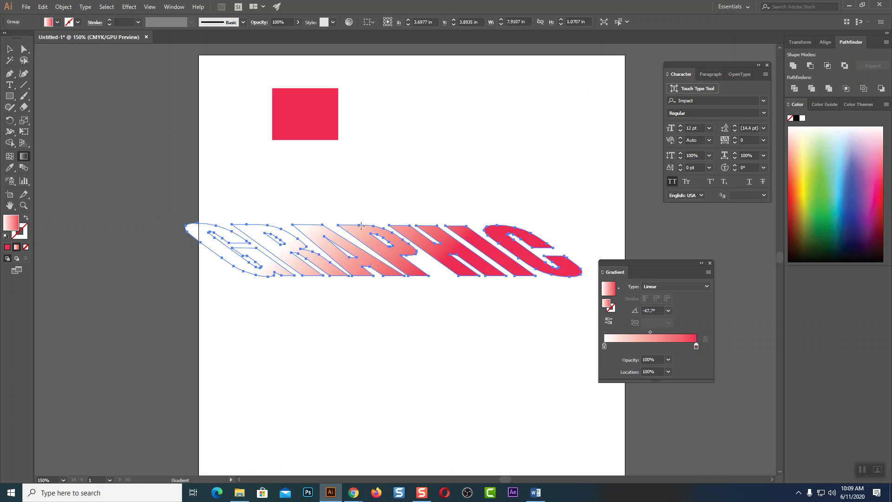
Redraw the slanted lettering's gradient as a vertical -90° white-to-red blend and move the gradient midpoint to 65.84%.
{"action": "left_click_drag", "start_coordinate": [338, 212], "coordinate": [426, 294]}
{"action": "left_click_drag", "start_coordinate": [393, 184], "coordinate": [425, 283]}
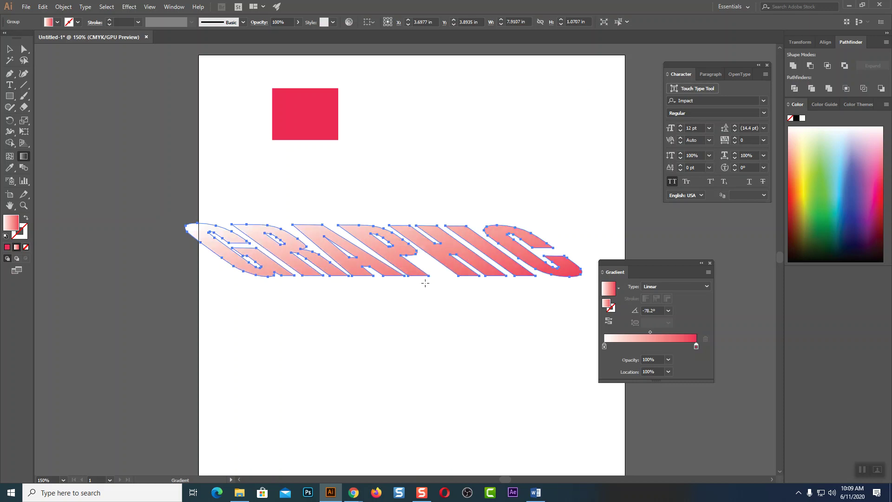
{"action": "mouse_move", "coordinate": [377, 140]}
{"action": "left_mouse_down"}
{"action": "mouse_move", "coordinate": [408, 255]}
{"action": "mouse_move", "coordinate": [412, 315]}
{"action": "mouse_move", "coordinate": [396, 332]}
{"action": "left_mouse_up"}
{"action": "left_click_drag", "start_coordinate": [402, 220], "coordinate": [410, 278]}
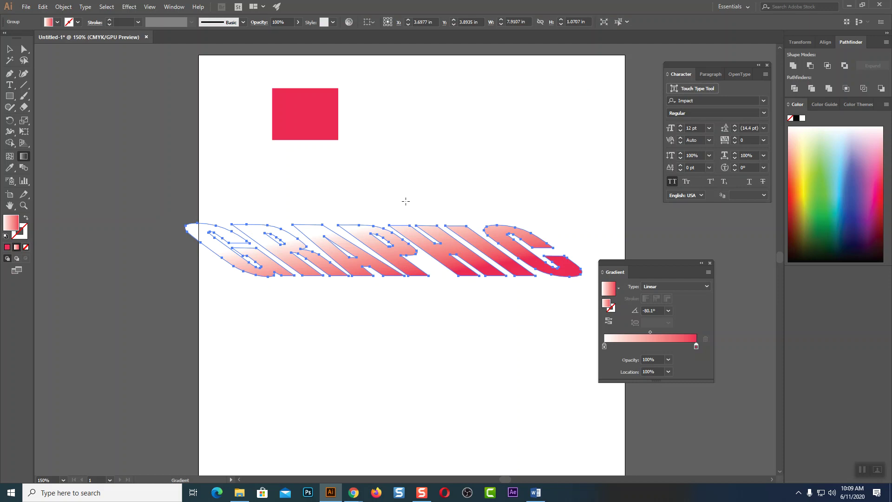
{"action": "left_click_drag", "start_coordinate": [430, 124], "coordinate": [440, 382]}
{"action": "left_click_drag", "start_coordinate": [391, 226], "coordinate": [416, 321]}
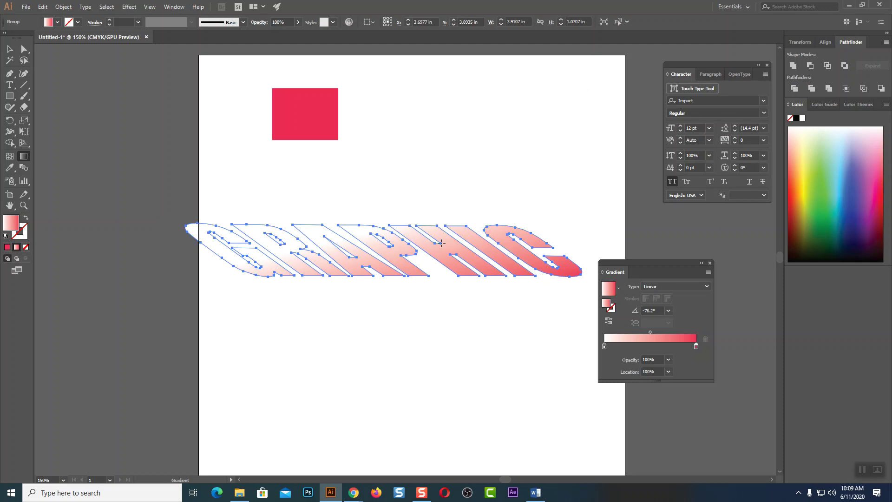
{"action": "left_click_drag", "start_coordinate": [441, 204], "coordinate": [422, 334]}
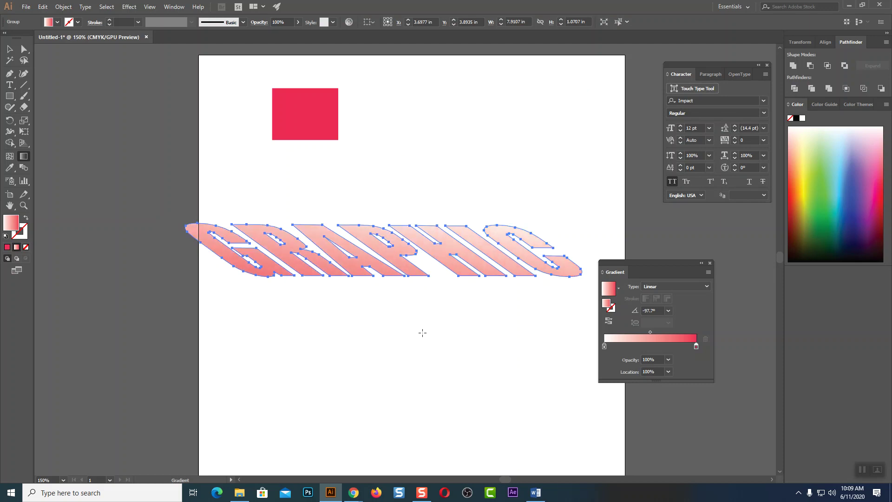
{"action": "left_click_drag", "start_coordinate": [372, 213], "coordinate": [376, 323]}
{"action": "left_click_drag", "start_coordinate": [396, 211], "coordinate": [396, 308]}
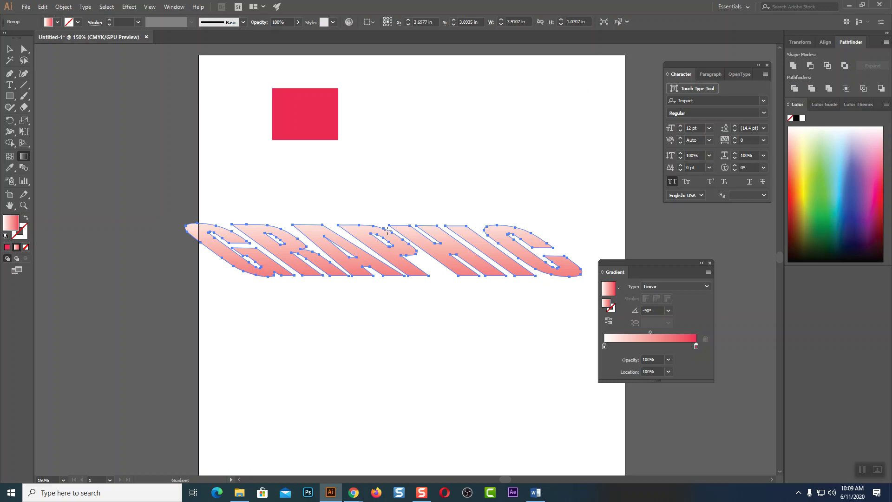
{"action": "key", "text": "v"}
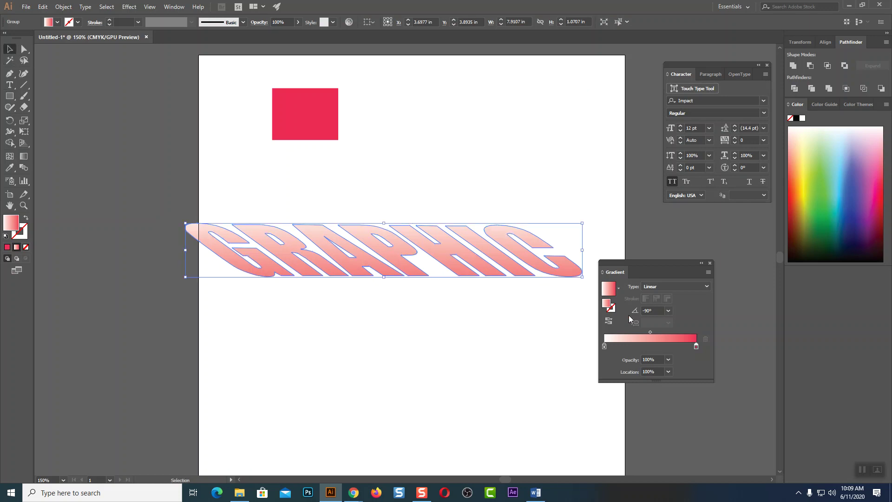
{"action": "left_click_drag", "start_coordinate": [651, 330], "coordinate": [665, 331]}
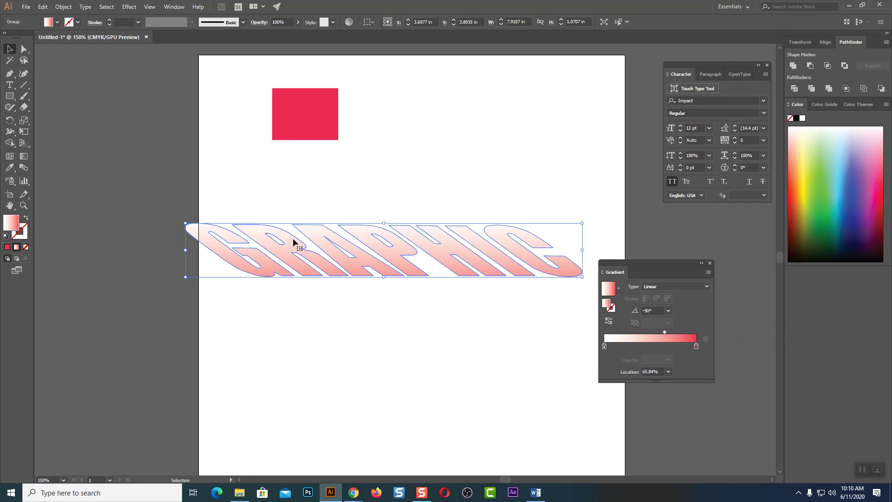
Paste the copied upright red GRAPHIC text in front of the slanted gradient lettering.
{"action": "left_click", "coordinate": [551, 169]}
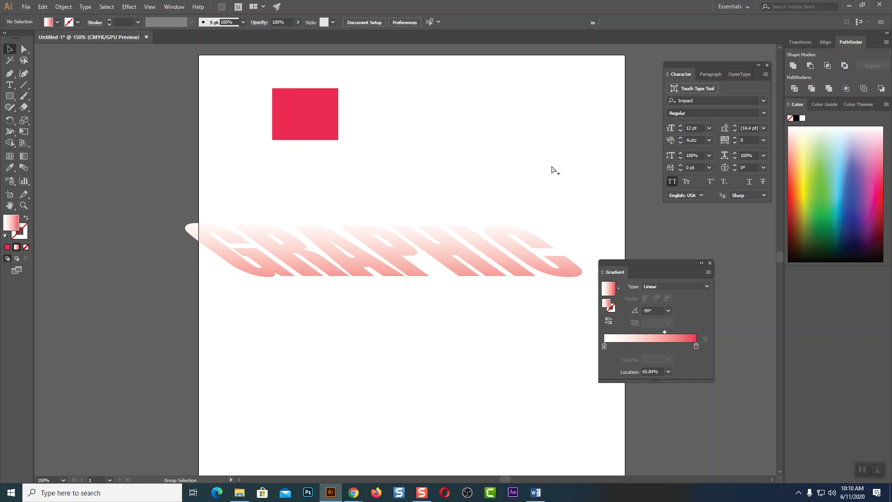
{"action": "key", "text": "ctrl+f"}
{"action": "left_click", "coordinate": [422, 336]}
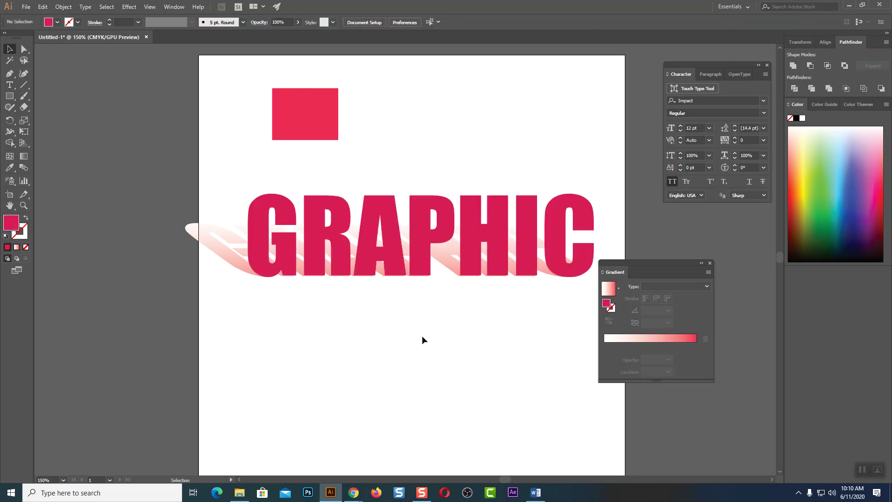
Lower the slanted gradient lettering's opacity to 43%.
{"action": "left_click", "coordinate": [228, 260]}
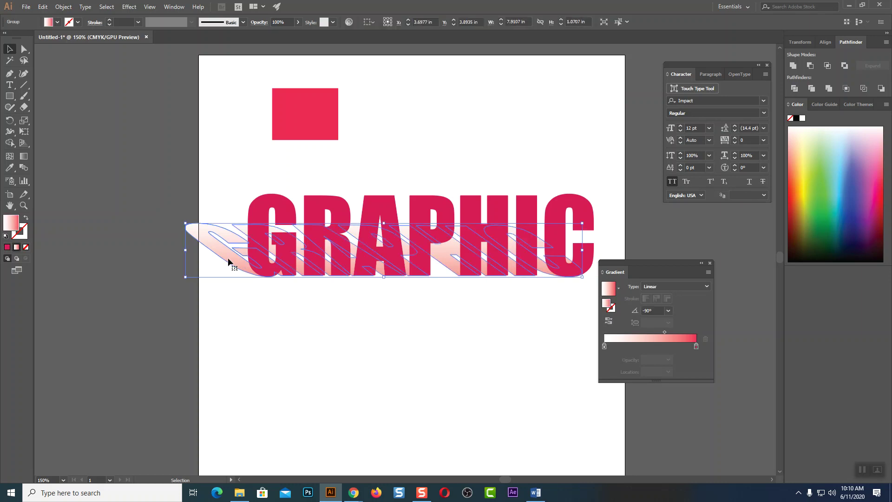
{"action": "left_click", "coordinate": [297, 22]}
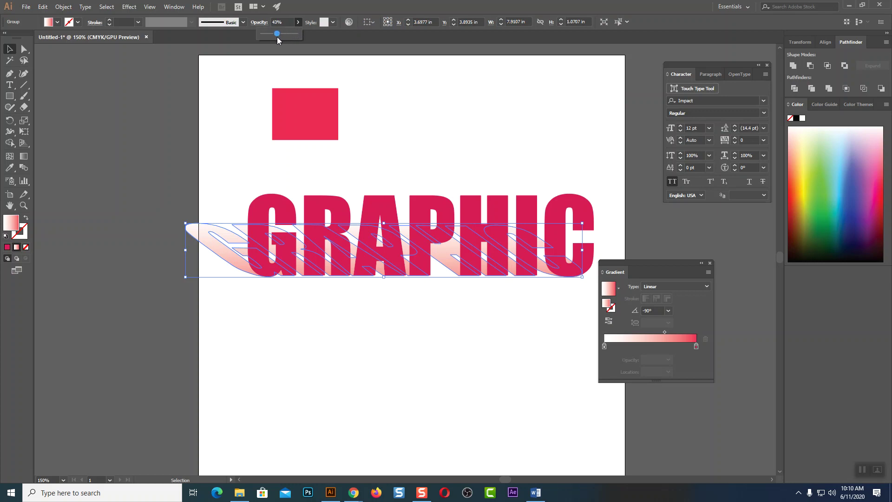
{"action": "left_click", "coordinate": [383, 99]}
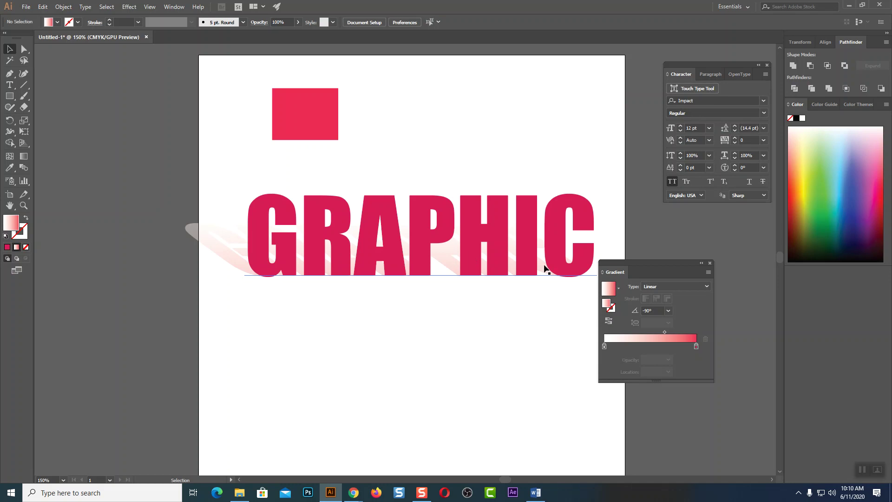
Recolor the slanted lettering with the dark gray sampled from the area outside the artboard and set its opacity to 11%.
{"action": "left_click", "coordinate": [239, 263]}
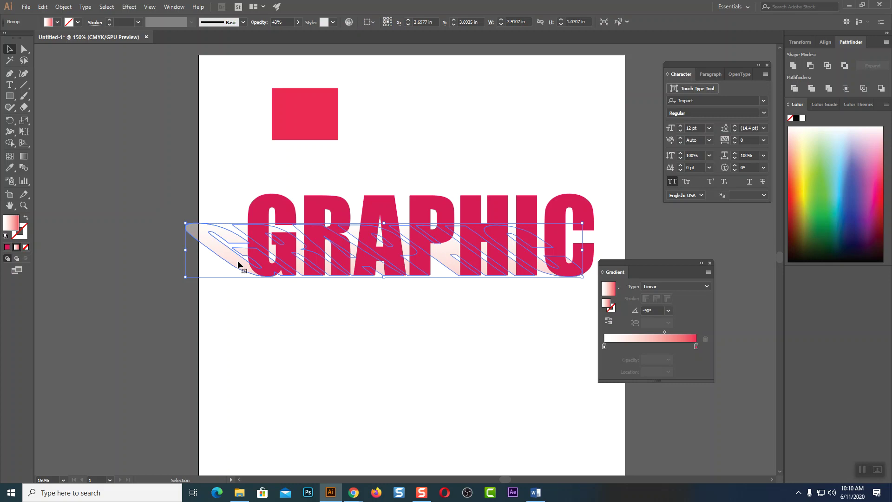
{"action": "left_click", "coordinate": [12, 167]}
{"action": "left_click", "coordinate": [98, 237]}
{"action": "left_click", "coordinate": [9, 49]}
{"action": "left_click", "coordinate": [298, 22]}
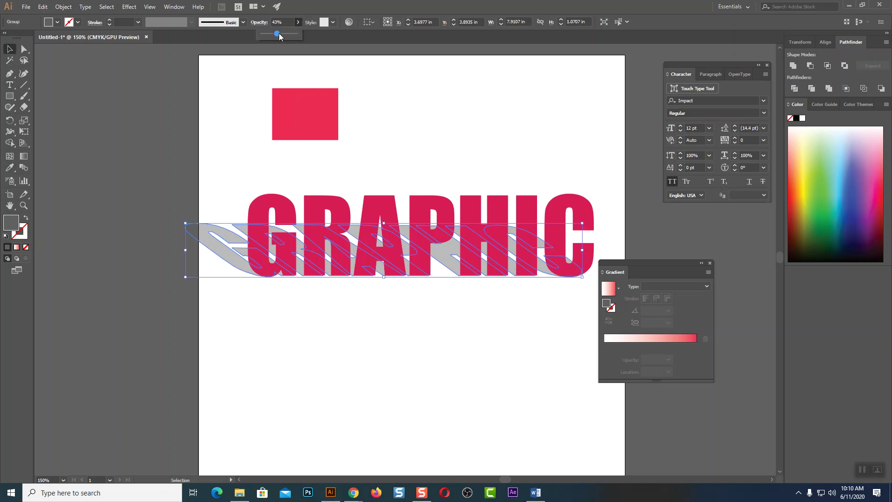
{"action": "left_click", "coordinate": [416, 117]}
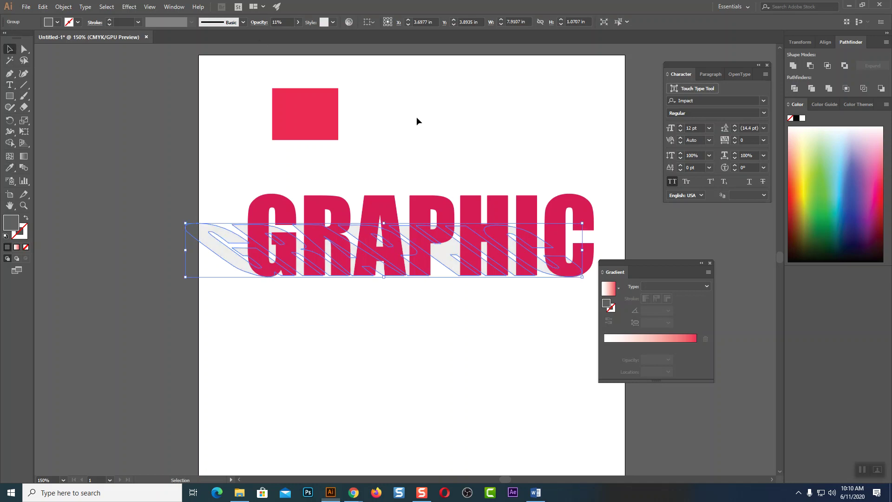
{"action": "left_click", "coordinate": [416, 116]}
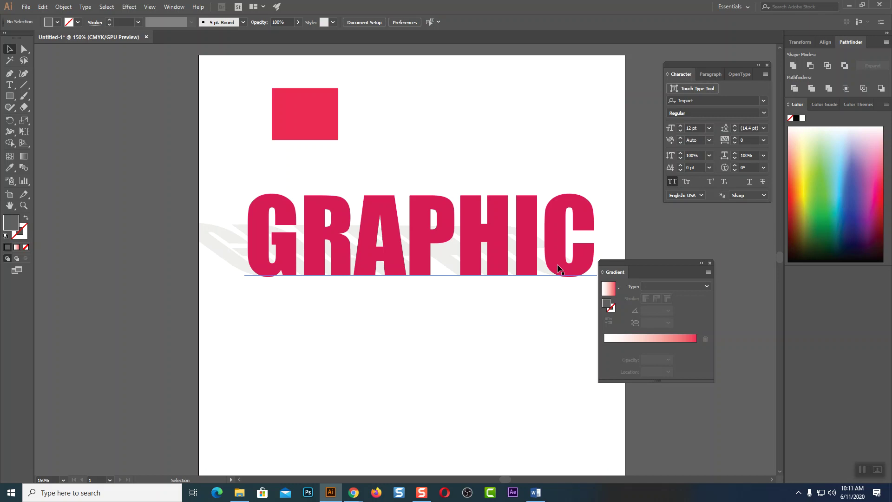
Delete the slanted gray shadow lettering and move the Gradient panel clear of the GRAPHIC text.
{"action": "left_click", "coordinate": [239, 265]}
{"action": "key", "text": "Delete"}
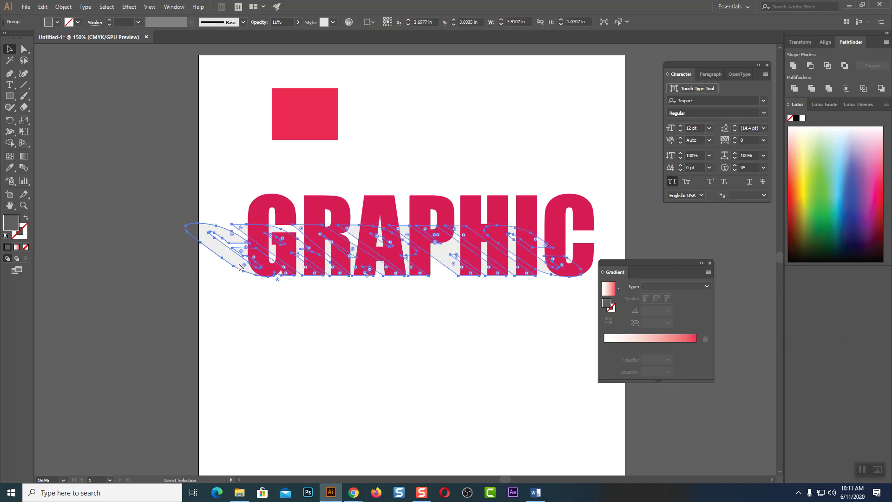
{"action": "left_click_drag", "start_coordinate": [642, 270], "coordinate": [723, 238]}
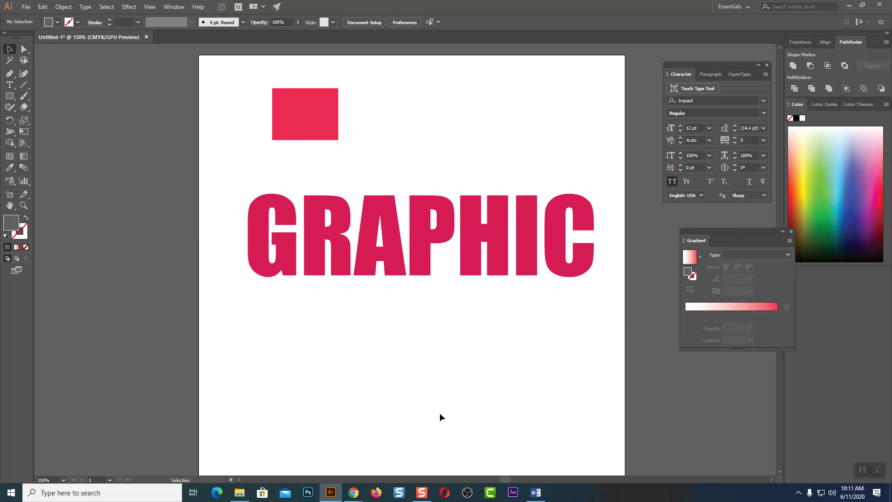
Try making a reflection by flipping a copy of the GRAPHIC text with its bounding box and aligning it to the original's baseline.
{"action": "left_click", "coordinate": [386, 261]}
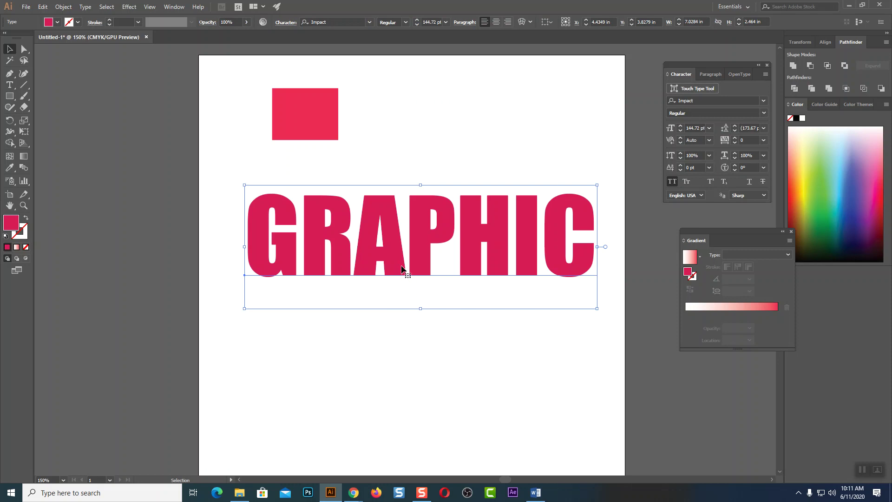
{"action": "key", "text": "a"}
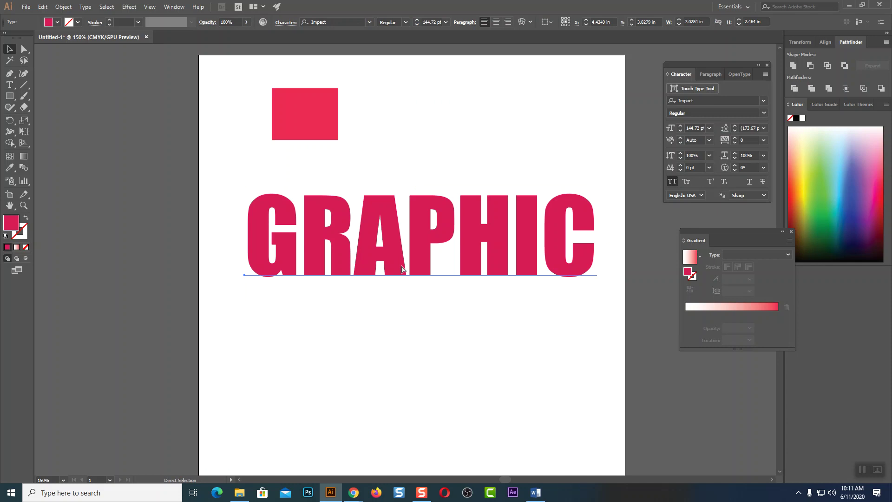
{"action": "key", "text": "v"}
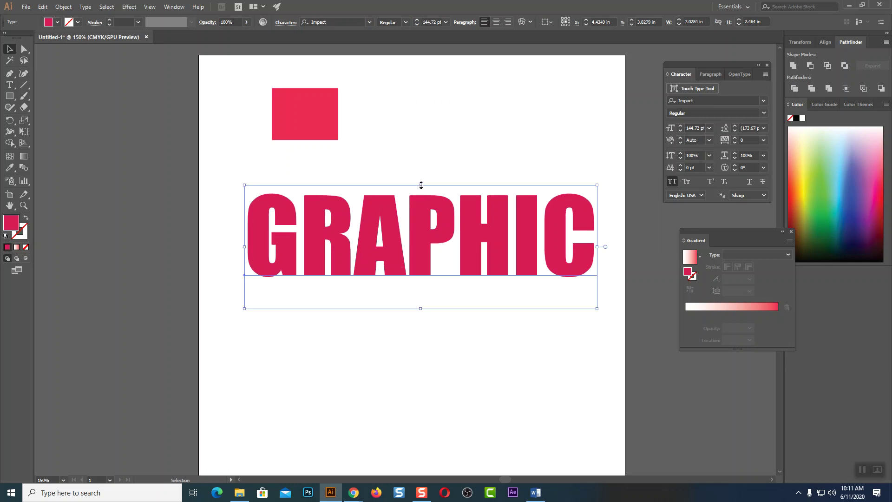
{"action": "left_click_drag", "start_coordinate": [421, 184], "coordinate": [420, 440]}
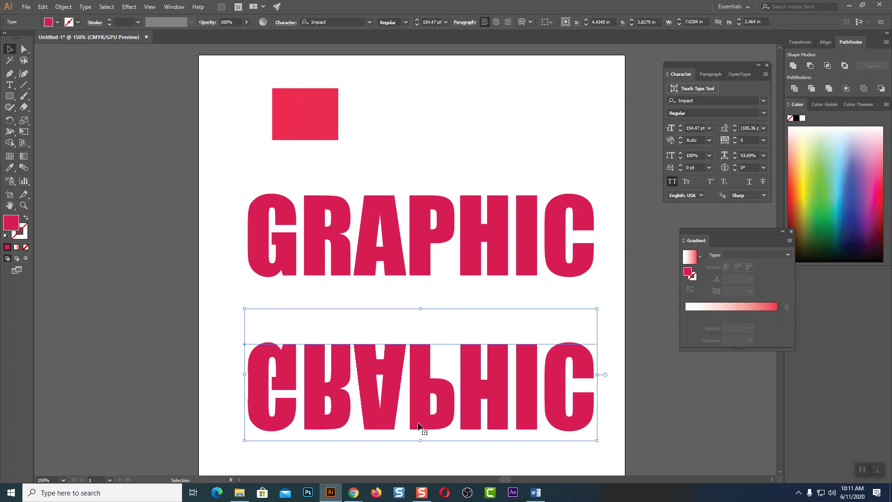
{"action": "left_click_drag", "start_coordinate": [413, 367], "coordinate": [413, 297]}
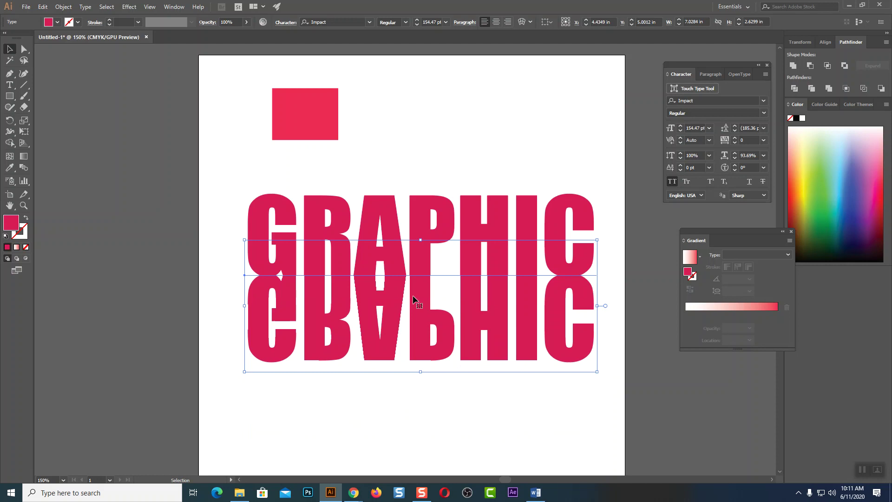
{"action": "key", "text": "Delete"}
Reflect a copy of the GRAPHIC text across its baseline with the Reflect tool, keeping the original.
{"action": "left_click", "coordinate": [386, 237]}
{"action": "left_click_drag", "start_coordinate": [10, 120], "coordinate": [52, 132]}
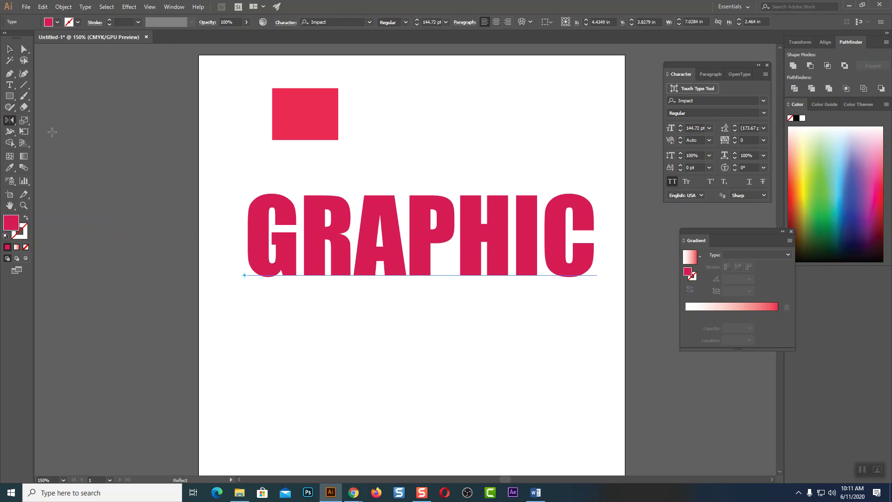
{"action": "left_click", "coordinate": [245, 275]}
{"action": "left_click_drag", "start_coordinate": [596, 277], "coordinate": [597, 275]}
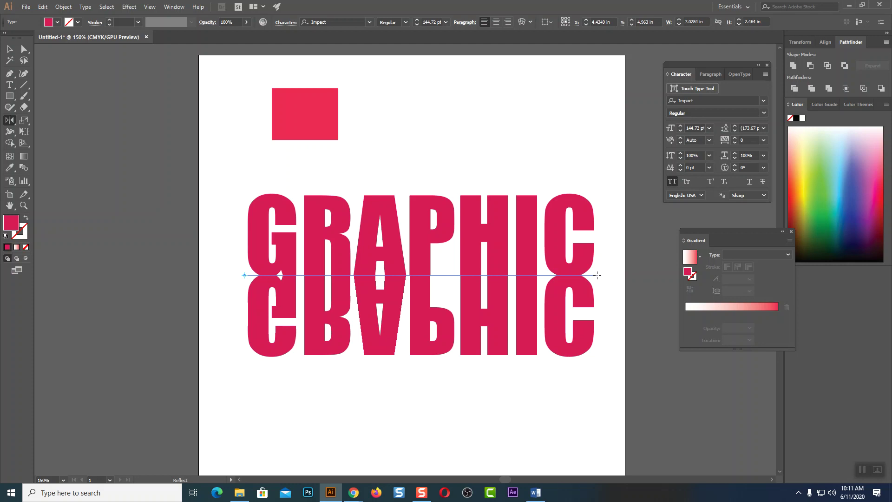
{"action": "left_click", "coordinate": [10, 49]}
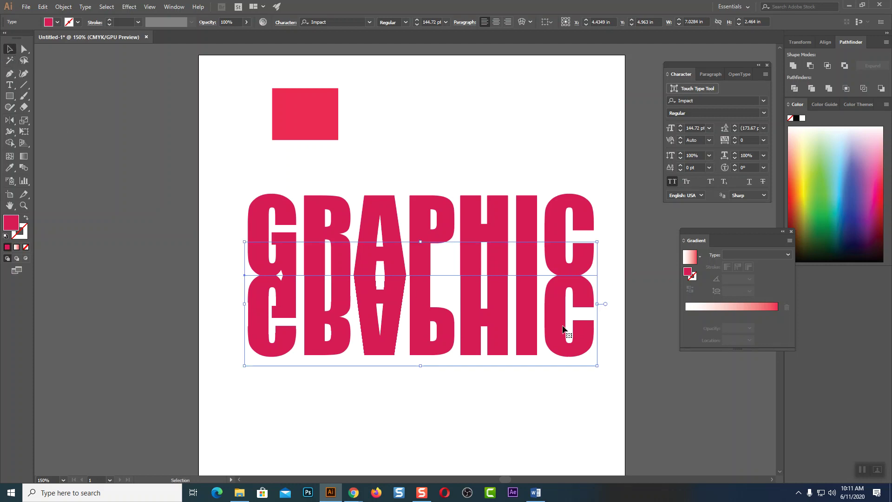
Convert the reflected text to outlines and fill it with the linear gradient, reversed to run from pinkish red to white.
{"action": "right_click", "coordinate": [522, 311]}
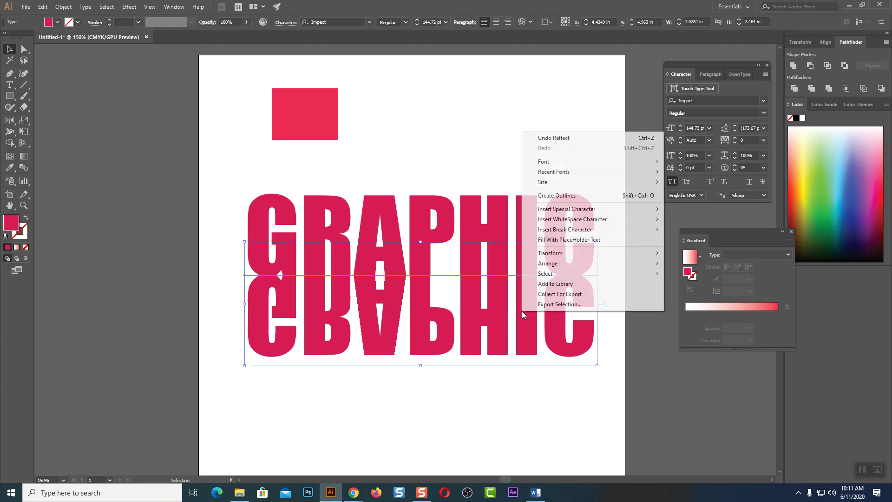
{"action": "left_click", "coordinate": [552, 196]}
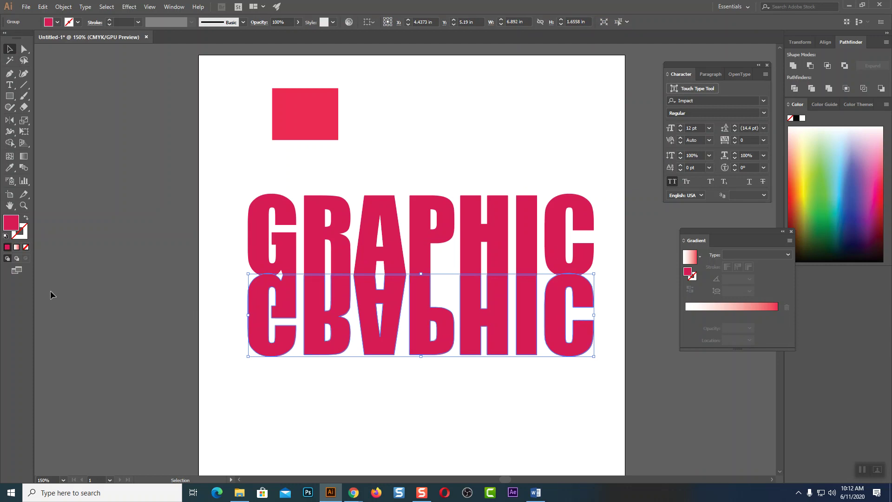
{"action": "left_click", "coordinate": [16, 247]}
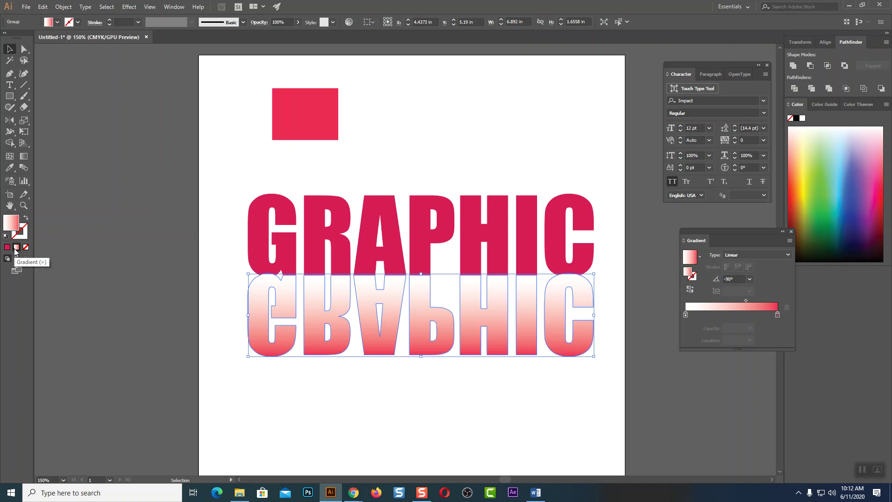
{"action": "left_click", "coordinate": [690, 291]}
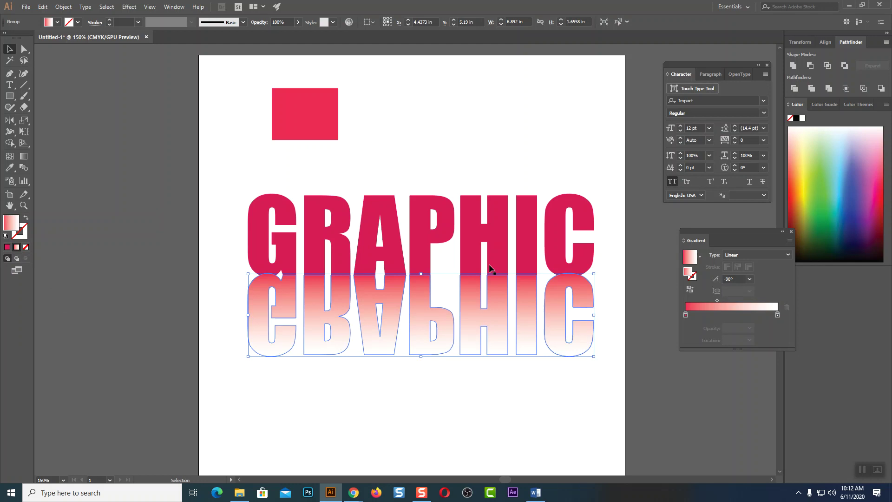
Redraw the reflection's gradient as one vertical blend at about -90.7°, fading from red at the baseline to white below.
{"action": "left_click", "coordinate": [24, 156]}
{"action": "left_click_drag", "start_coordinate": [403, 408], "coordinate": [399, 379]}
{"action": "left_click_drag", "start_coordinate": [396, 230], "coordinate": [393, 379]}
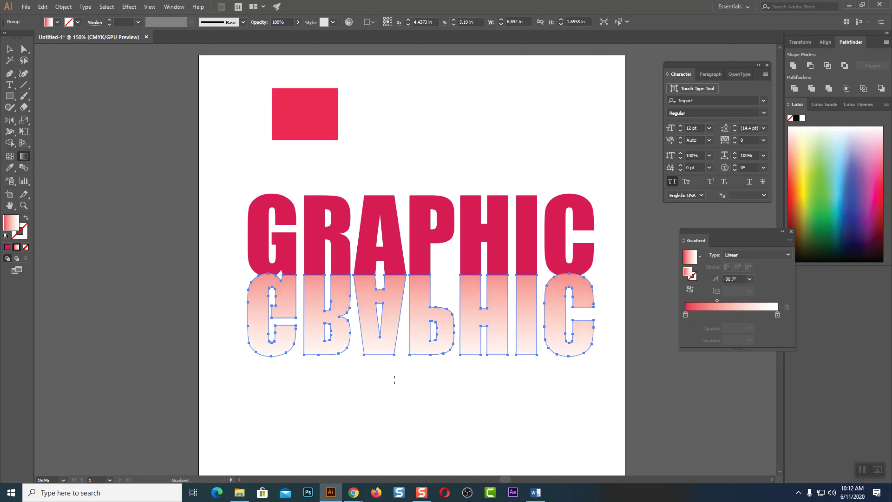
Lower the reflected lettering's opacity to 56%.
{"action": "left_click", "coordinate": [9, 49]}
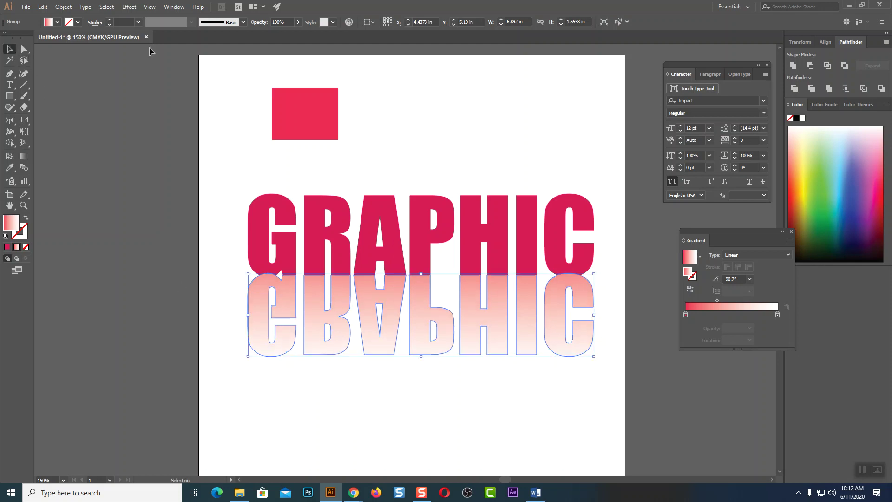
{"action": "left_click", "coordinate": [297, 22]}
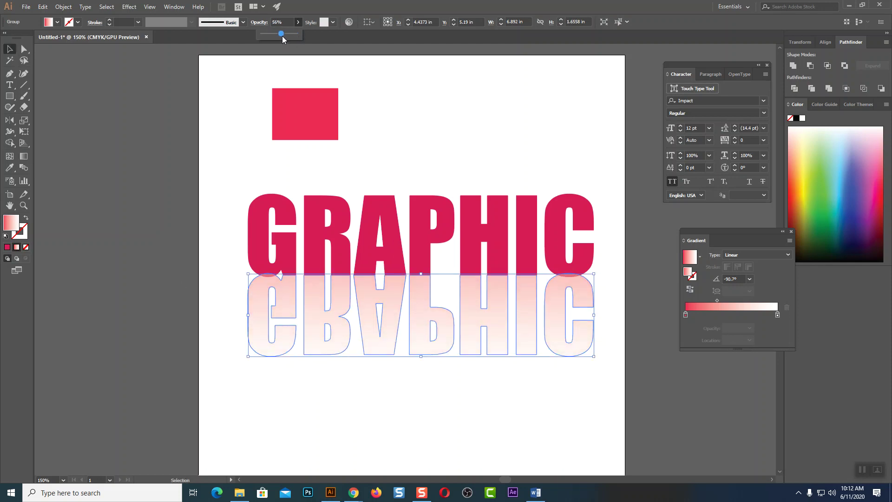
{"action": "left_click", "coordinate": [81, 93]}
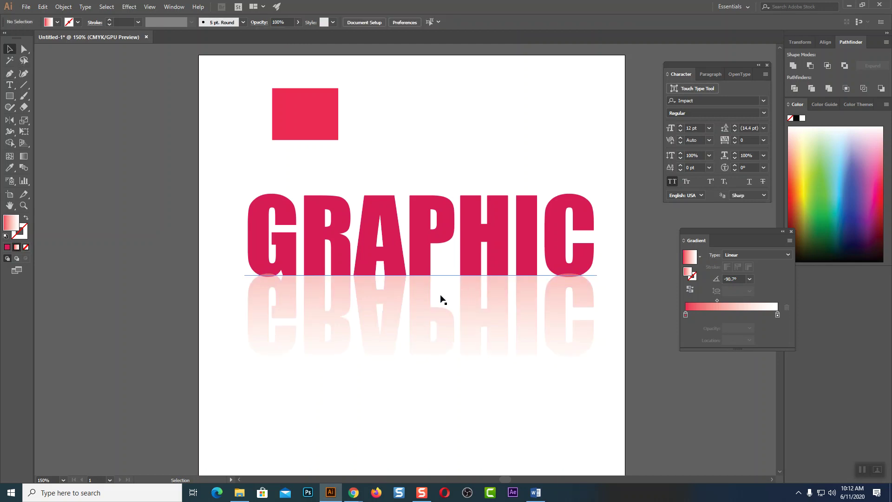
{"action": "left_click", "coordinate": [476, 350]}
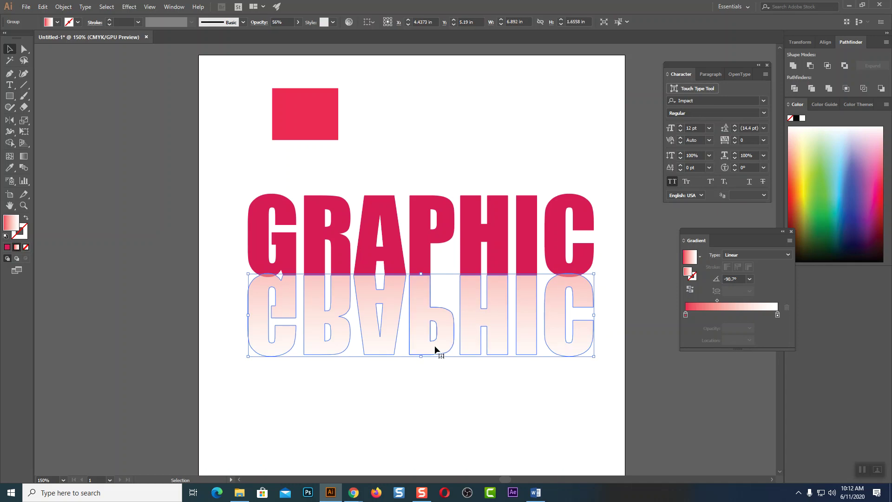
Redraw the reflection's gradient vertically at about -89.8°, reaching white at the reflected letters' far edge.
{"action": "left_click", "coordinate": [24, 156]}
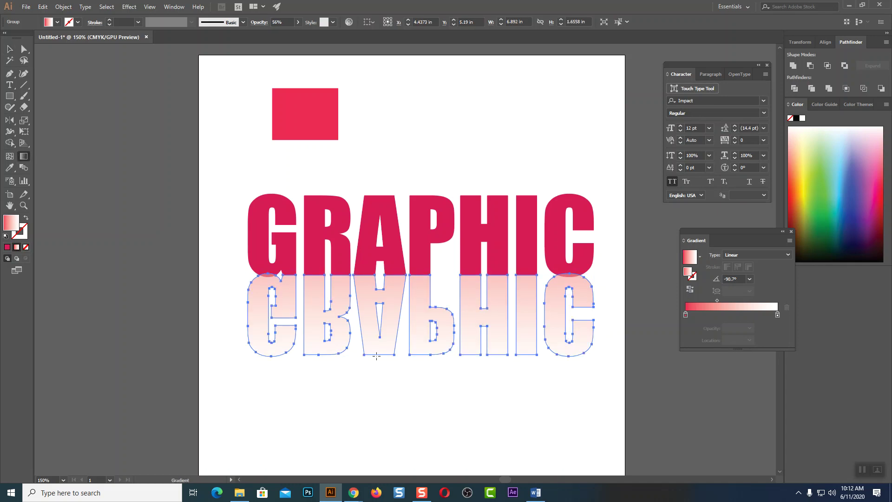
{"action": "mouse_move", "coordinate": [376, 356]}
{"action": "left_mouse_down"}
{"action": "mouse_move", "coordinate": [378, 212]}
{"action": "mouse_move", "coordinate": [382, 363]}
{"action": "mouse_move", "coordinate": [382, 356]}
{"action": "left_mouse_up"}
{"action": "left_click_drag", "start_coordinate": [386, 215], "coordinate": [387, 356]}
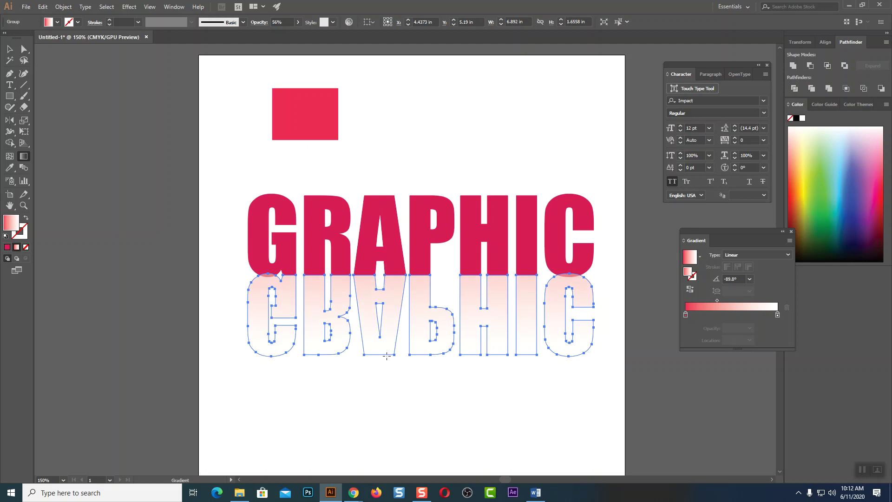
{"action": "left_click", "coordinate": [9, 49]}
{"action": "left_click", "coordinate": [82, 137]}
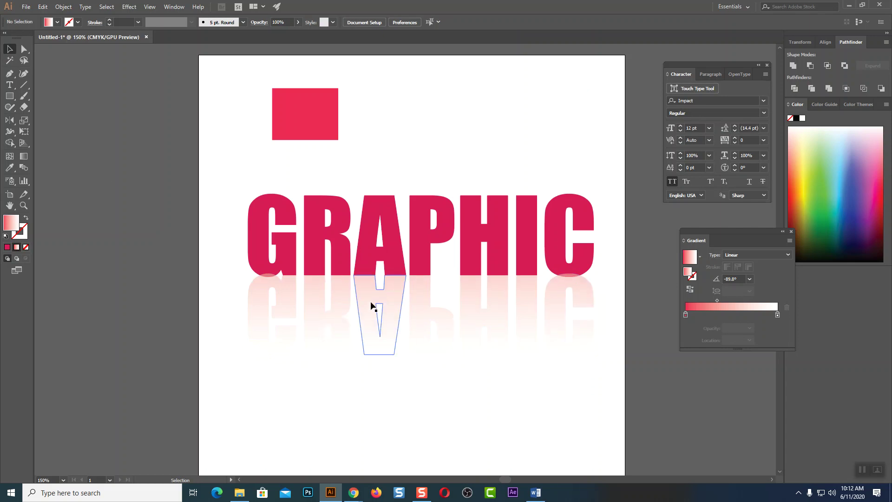
Redraw the reflection's gradient as a shorter, nearly vertical blend at about -92.1°, fading to white partway down the reflected letters.
{"action": "left_click", "coordinate": [392, 284]}
{"action": "key", "text": "g"}
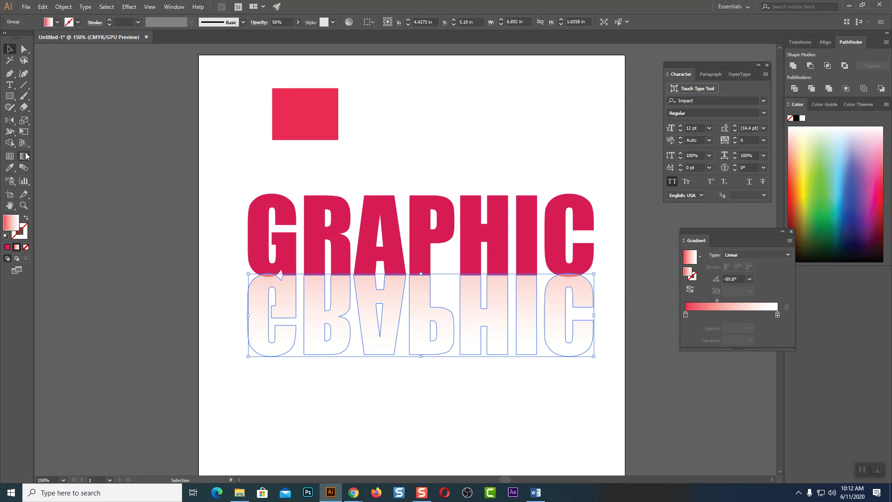
{"action": "left_click_drag", "start_coordinate": [380, 198], "coordinate": [381, 336]}
{"action": "left_click_drag", "start_coordinate": [392, 248], "coordinate": [392, 320]}
{"action": "left_click", "coordinate": [9, 49]}
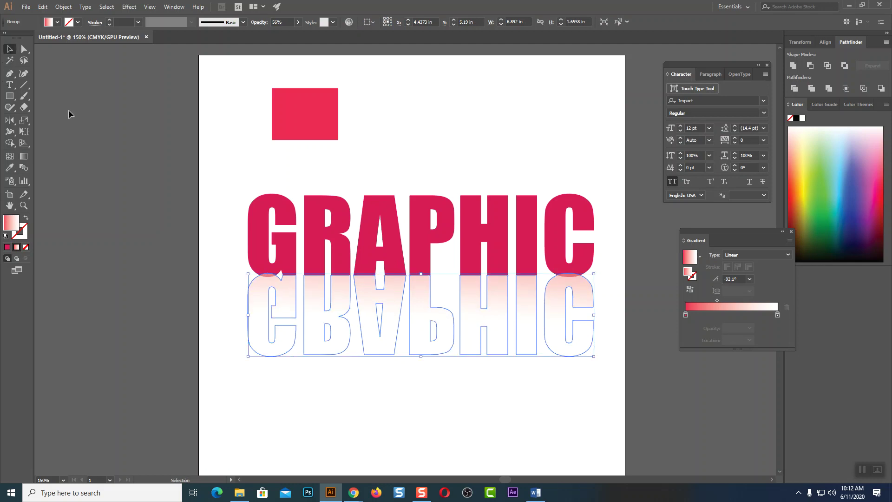
{"action": "left_click", "coordinate": [91, 130]}
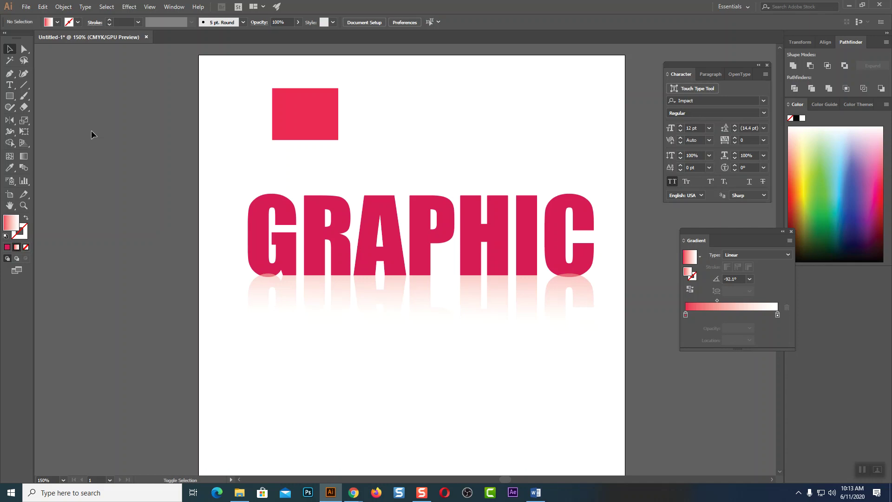
Show all hidden objects and examine the slanted shadow and the reflected lettering by selecting each.
{"action": "left_click", "coordinate": [330, 125]}
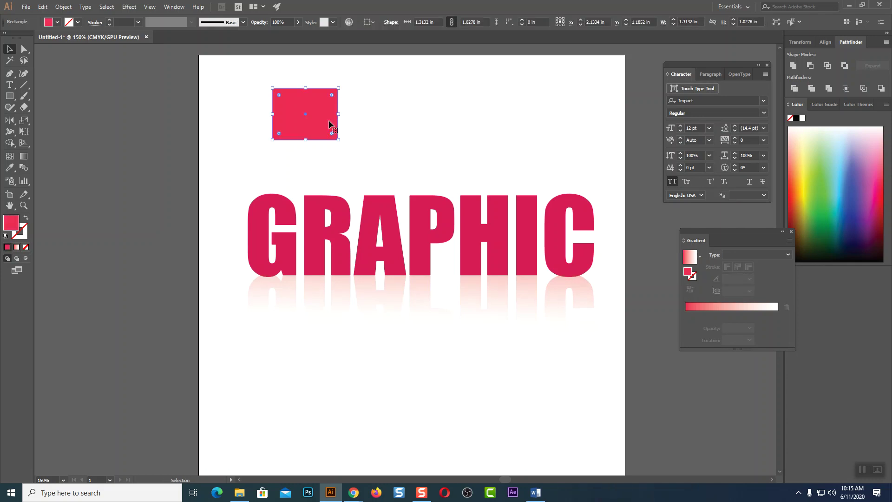
{"action": "key", "text": "a"}
{"action": "key", "text": "ctrl+alt+3"}
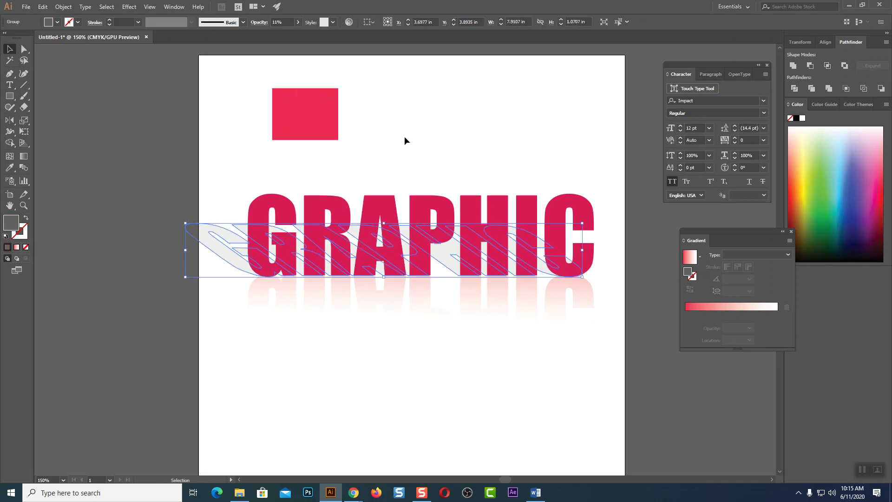
{"action": "left_click", "coordinate": [308, 167]}
{"action": "left_click", "coordinate": [226, 241]}
{"action": "left_click", "coordinate": [363, 370]}
{"action": "left_click", "coordinate": [412, 316]}
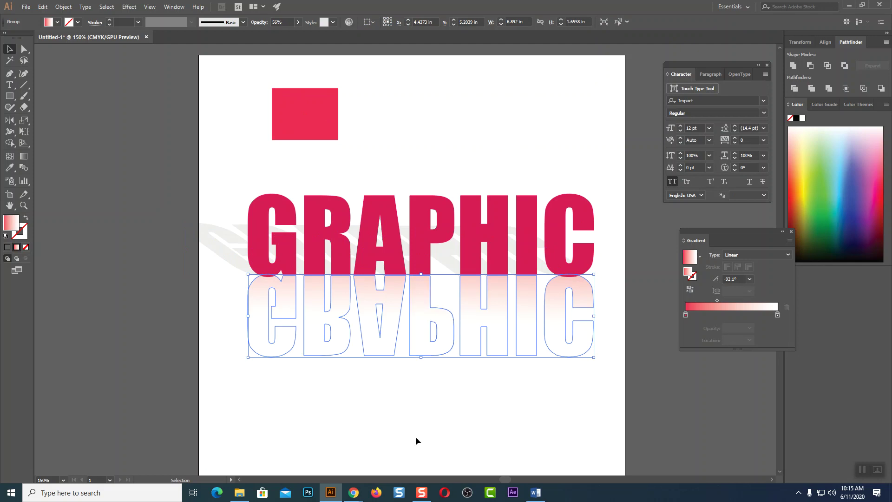
{"action": "left_click", "coordinate": [377, 436]}
Hide the slanted grey shadow and the reflected lettering, leaving only the upright GRAPHIC text and the rectangle.
{"action": "left_click", "coordinate": [243, 271]}
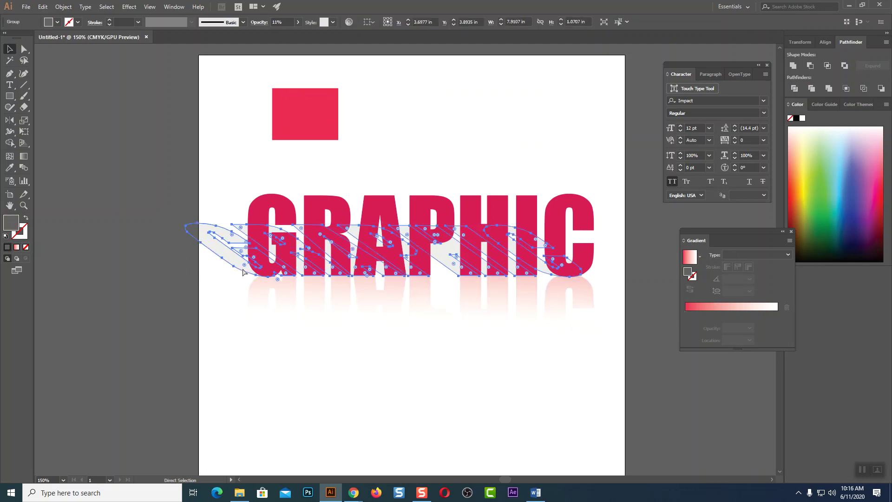
{"action": "key", "text": "Delete"}
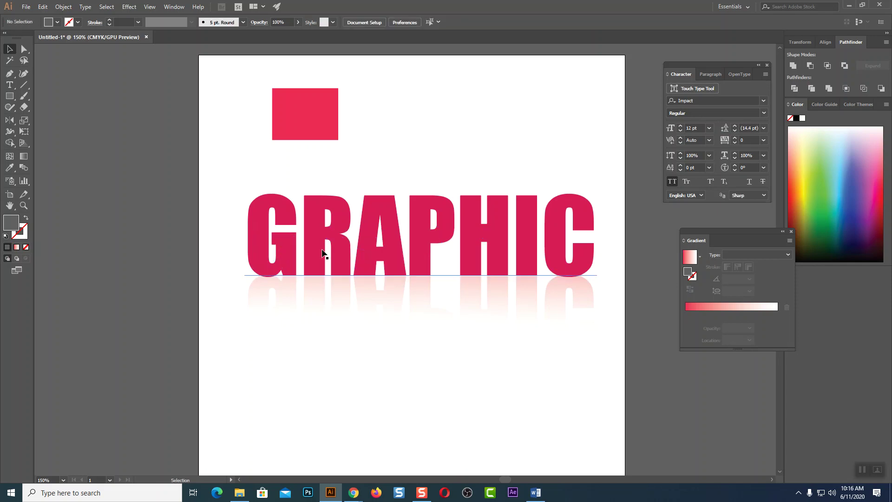
{"action": "left_click", "coordinate": [347, 316]}
{"action": "key", "text": "a"}
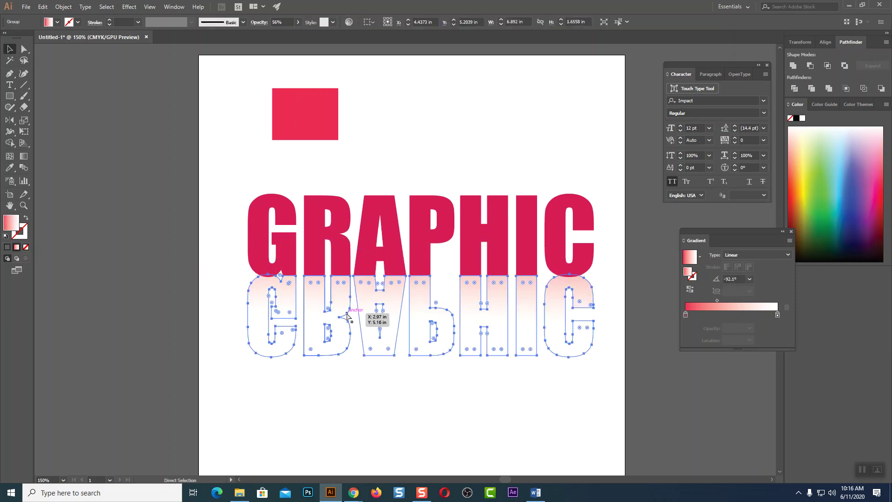
{"action": "key", "text": "Delete"}
{"action": "key", "text": "v"}
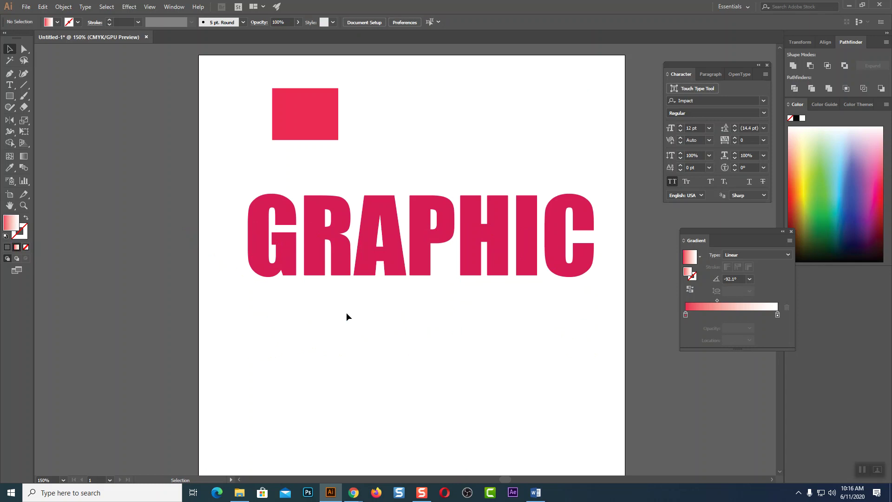
Duplicate the GRAPHIC text in place, hide one copy and select the other.
{"action": "left_click", "coordinate": [406, 262]}
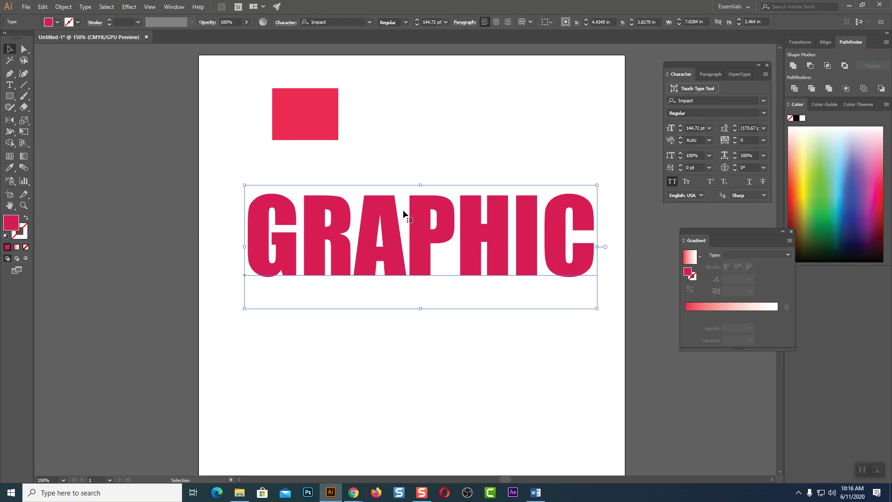
{"action": "key", "text": "a"}
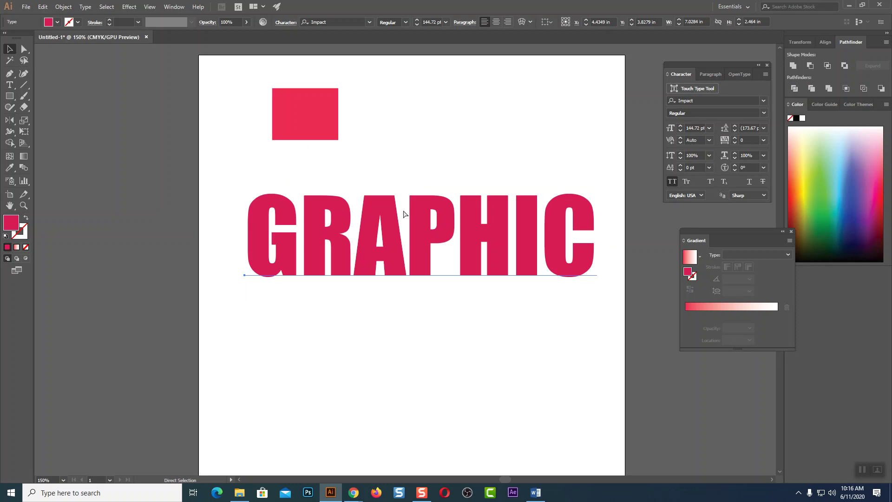
{"action": "key", "text": "v"}
{"action": "key", "text": "a"}
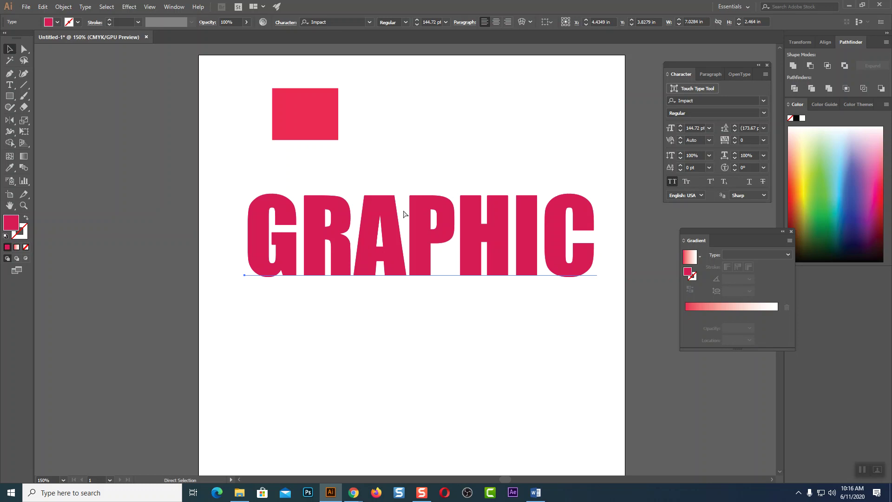
{"action": "left_click", "coordinate": [403, 214]}
{"action": "key", "text": "v"}
{"action": "left_click", "coordinate": [430, 227]}
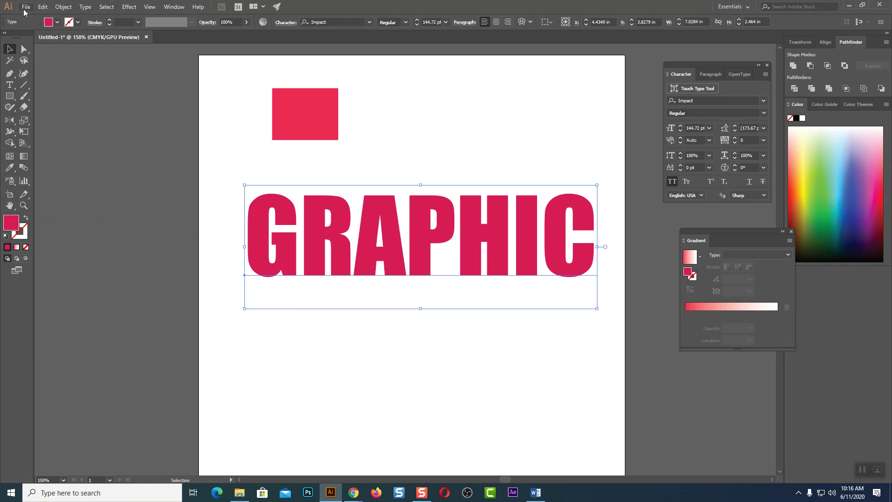
Apply Free Distort to the text copy, moving its upper corners up and inward into a trapezoid, and expand its appearance.
{"action": "left_click", "coordinate": [130, 9]}
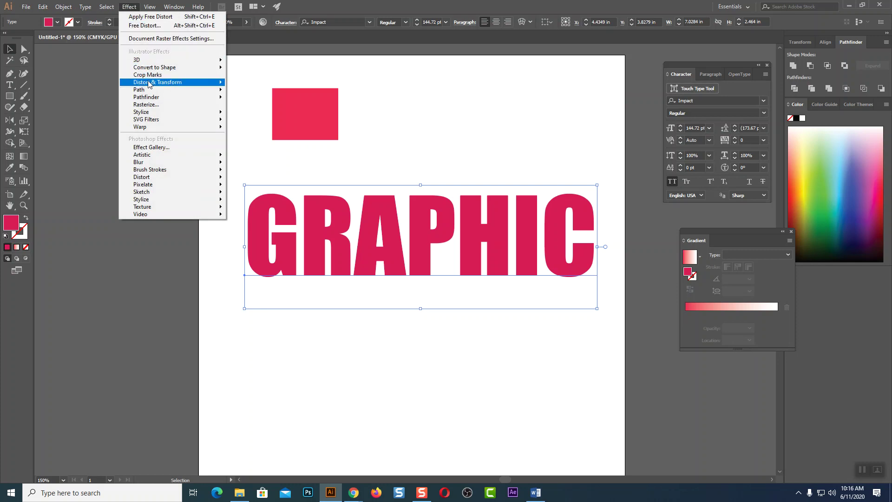
{"action": "mouse_move", "coordinate": [149, 84]}
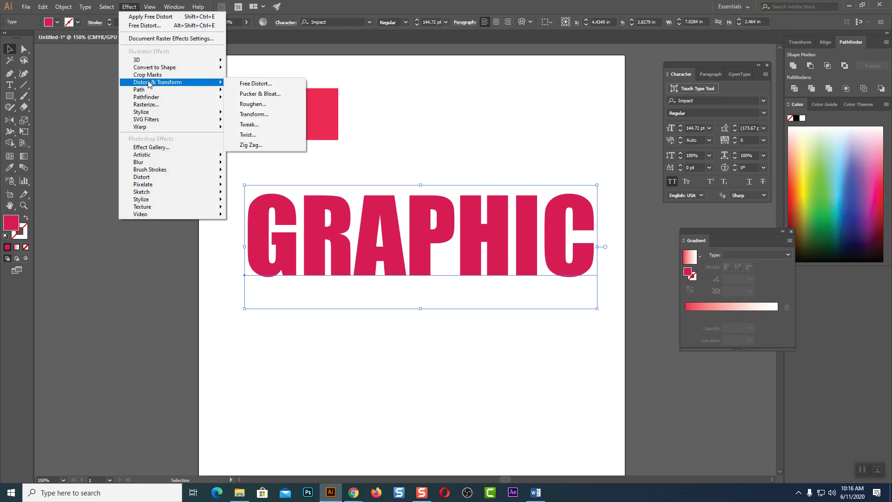
{"action": "left_click", "coordinate": [248, 83]}
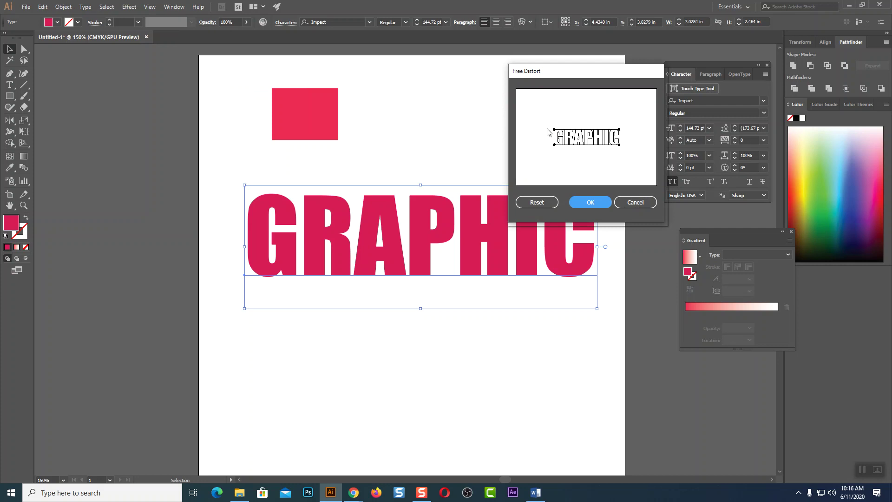
{"action": "left_click_drag", "start_coordinate": [553, 130], "coordinate": [560, 128]}
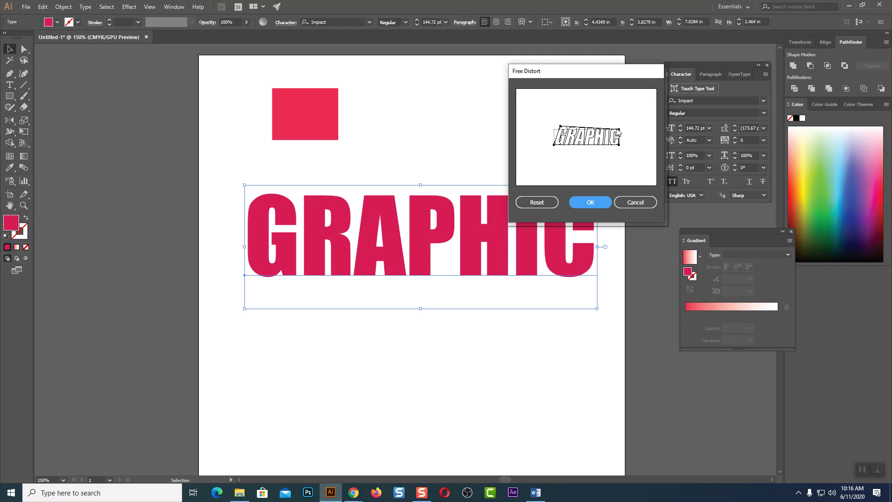
{"action": "left_click_drag", "start_coordinate": [619, 130], "coordinate": [559, 124]}
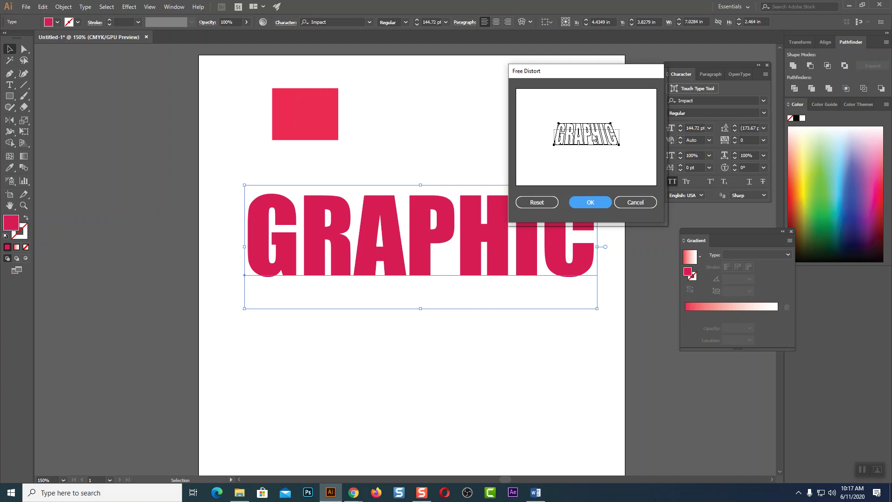
{"action": "left_click_drag", "start_coordinate": [558, 123], "coordinate": [561, 124]}
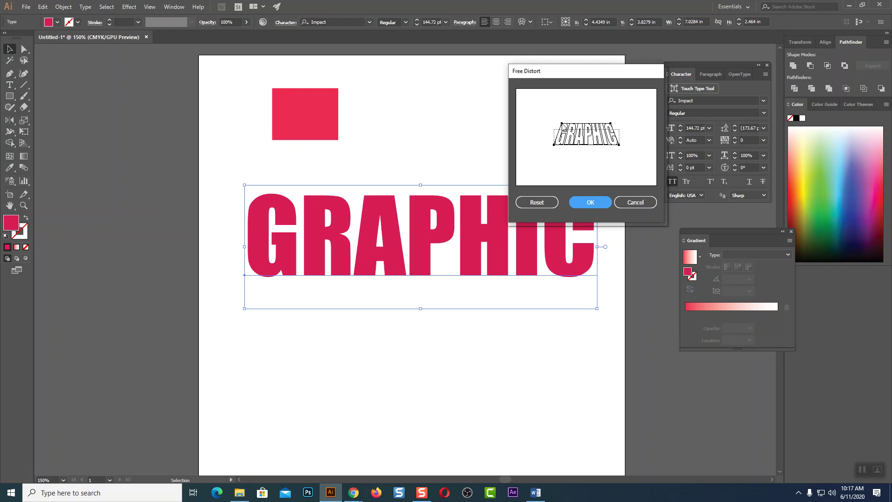
{"action": "left_click", "coordinate": [588, 203]}
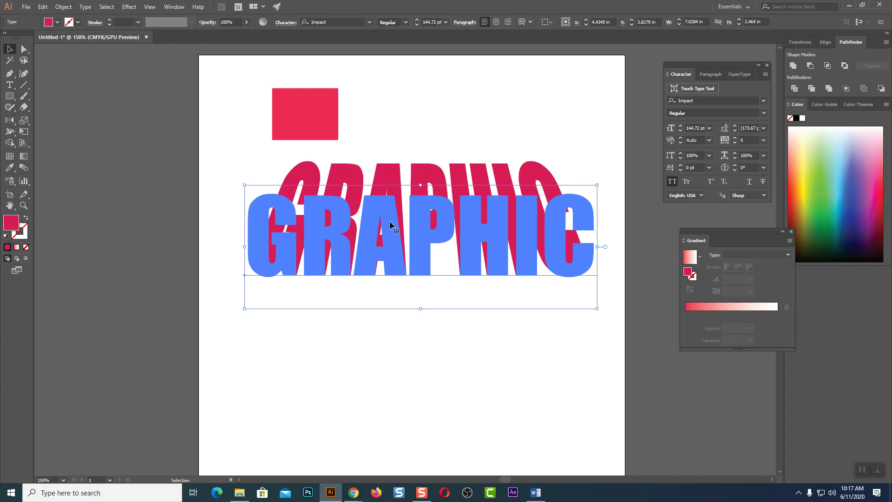
{"action": "left_click", "coordinate": [63, 7]}
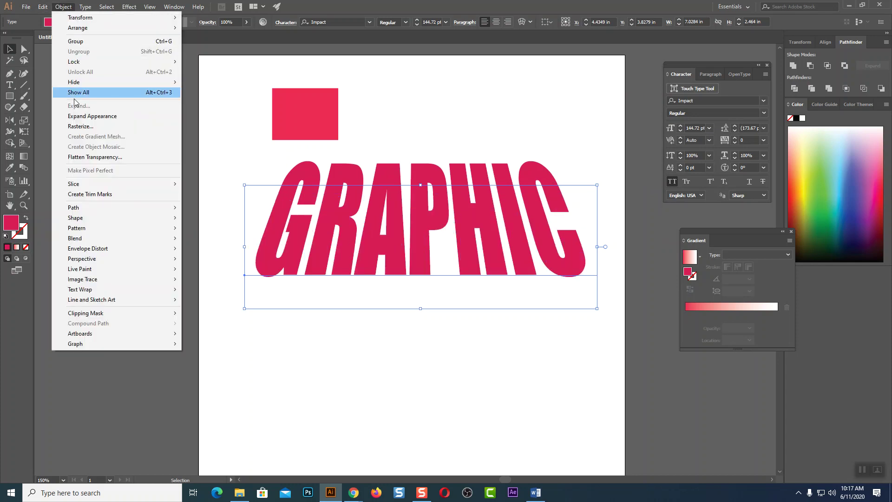
{"action": "left_click", "coordinate": [77, 114]}
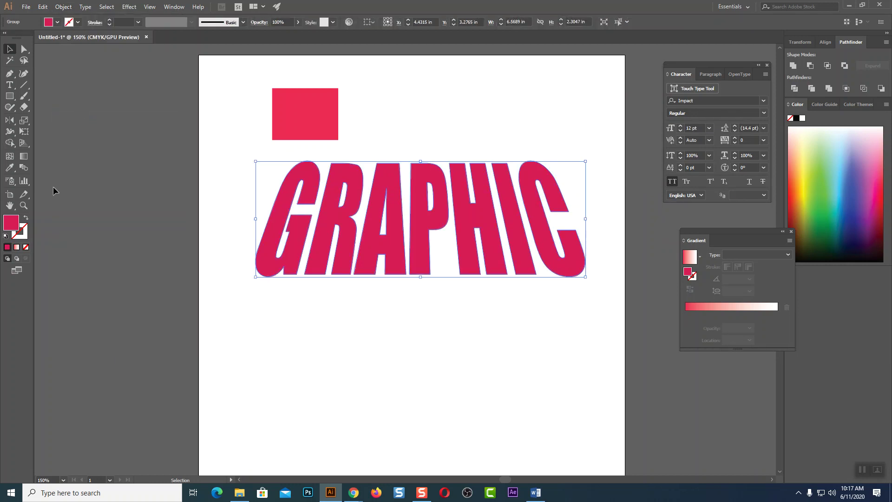
Try the linear gradient fill on the distorted lettering, reversed to run from white to red.
{"action": "left_click", "coordinate": [17, 247]}
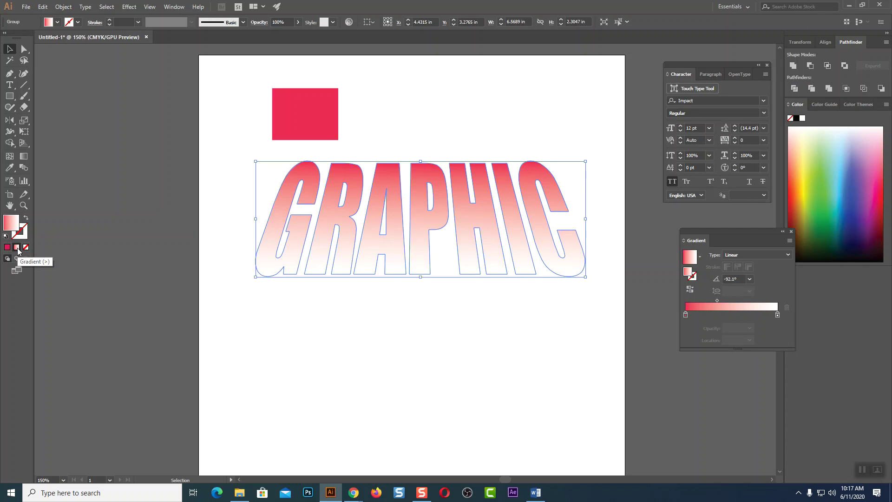
{"action": "left_click", "coordinate": [690, 289]}
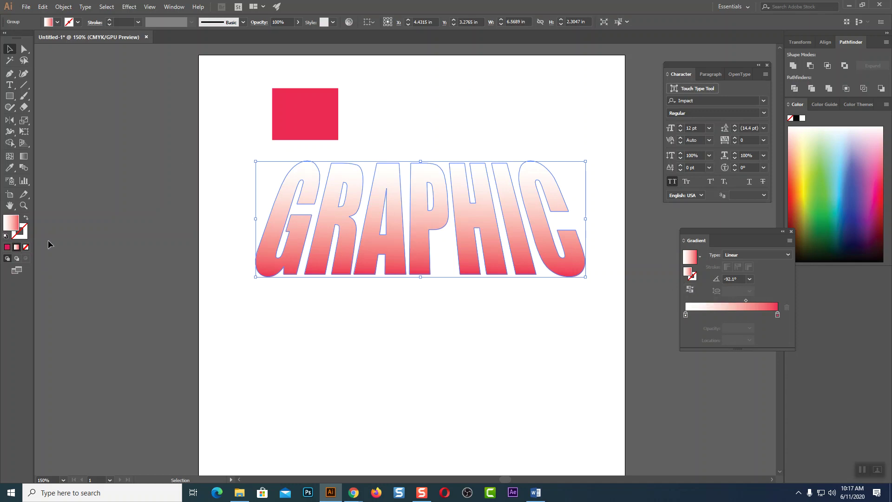
{"action": "left_click", "coordinate": [7, 247]}
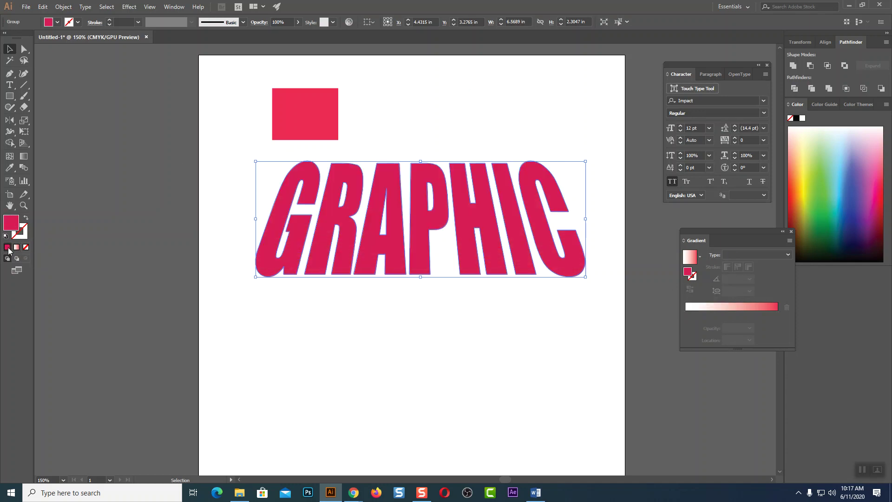
Fill the distorted lettering with dark grey sampled from the area outside the artboard, and lower its opacity to 18%.
{"action": "left_click", "coordinate": [9, 167]}
{"action": "left_click", "coordinate": [149, 183]}
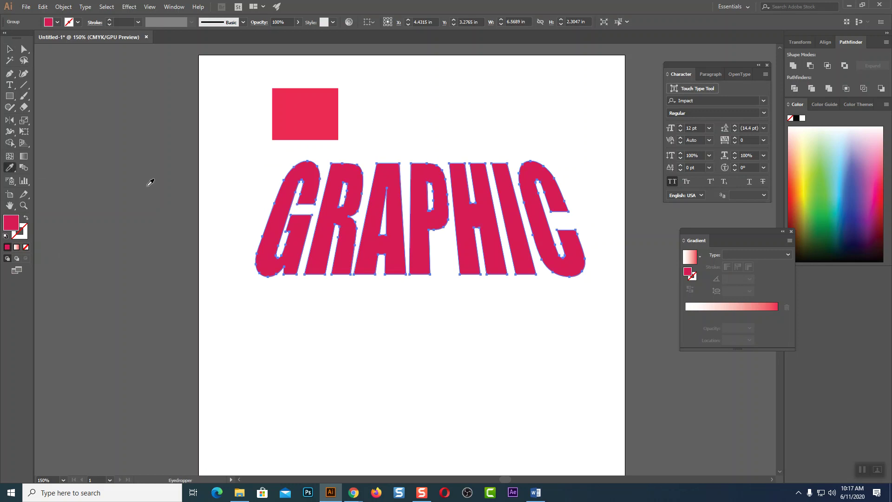
{"action": "left_click", "coordinate": [10, 49]}
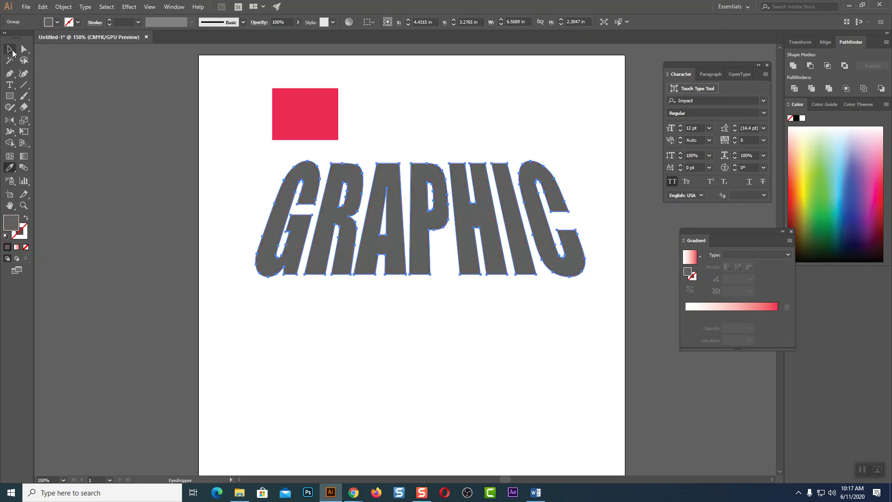
{"action": "left_click", "coordinate": [298, 22]}
{"action": "left_click_drag", "start_coordinate": [296, 33], "coordinate": [269, 34]}
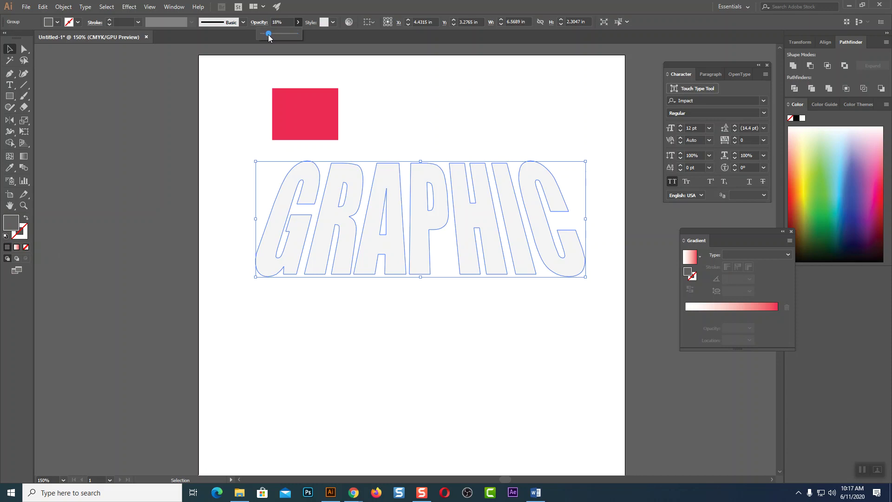
{"action": "left_click", "coordinate": [184, 115]}
Show all hidden objects and remove the old slanted shadow, keeping the upright text, its reflection and the new distorted shadow.
{"action": "key", "text": "ctrl+alt"}
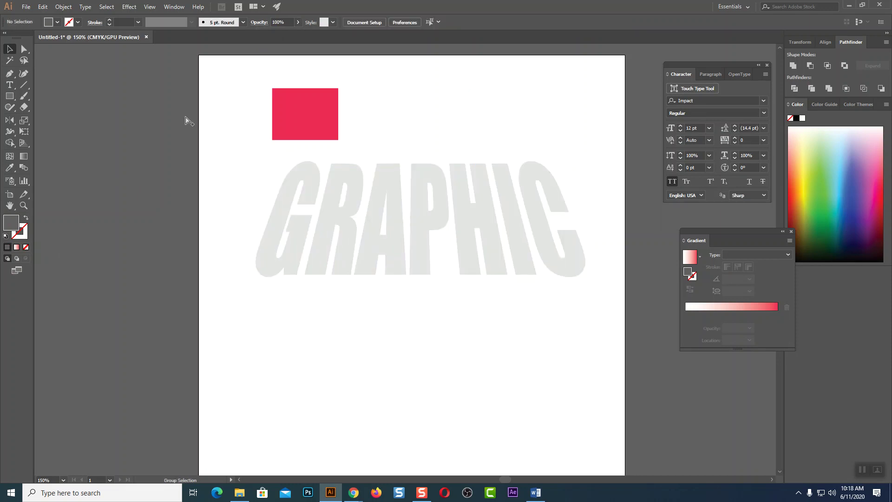
{"action": "key", "text": "ctrl+alt+3"}
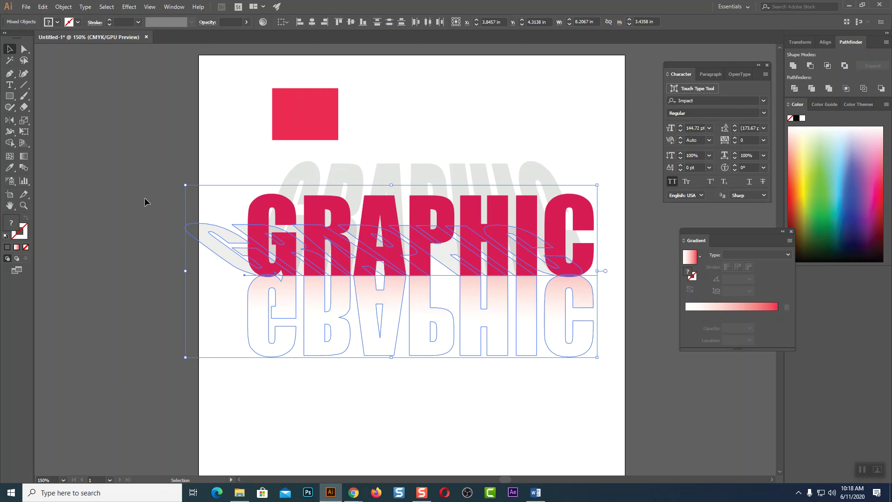
{"action": "left_click", "coordinate": [358, 396]}
{"action": "left_click", "coordinate": [235, 249]}
{"action": "key", "text": "Delete"}
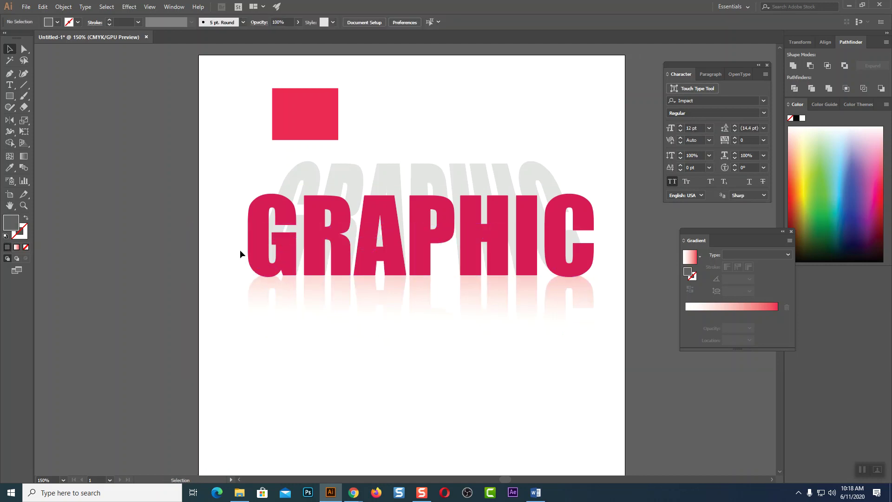
Delete the faded mirrored reflection beneath the GRAPHIC lettering.
{"action": "left_click", "coordinate": [357, 294]}
{"action": "key", "text": "a"}
{"action": "left_click", "coordinate": [372, 350]}
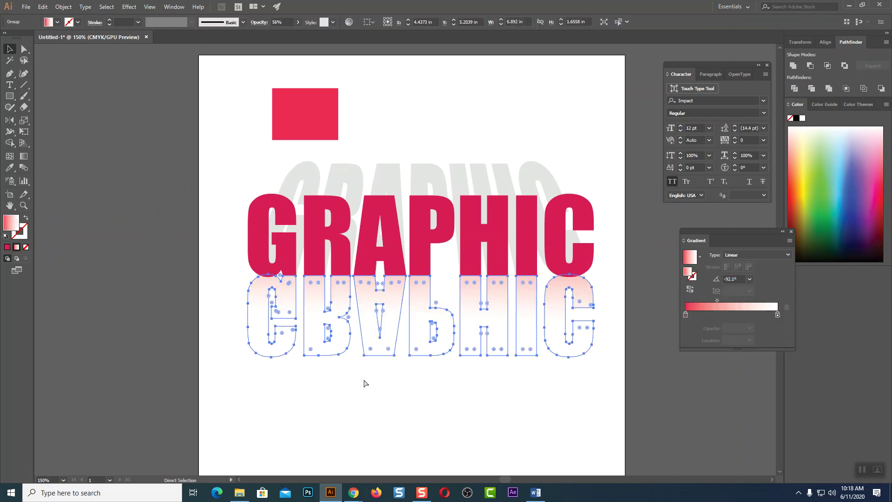
{"action": "key", "text": "Delete"}
{"action": "key", "text": "v"}
{"action": "left_click", "coordinate": [436, 175]}
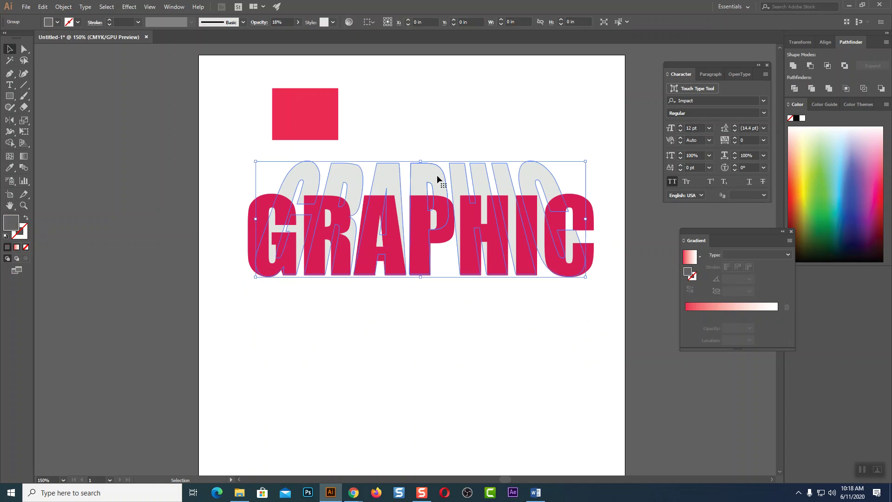
{"action": "left_click", "coordinate": [522, 115]}
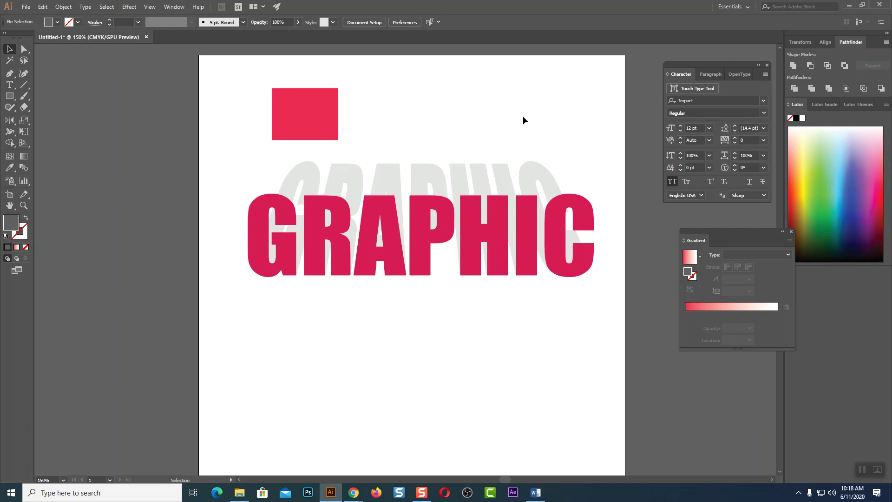
{"action": "left_click", "coordinate": [479, 172]}
{"action": "left_click", "coordinate": [430, 264]}
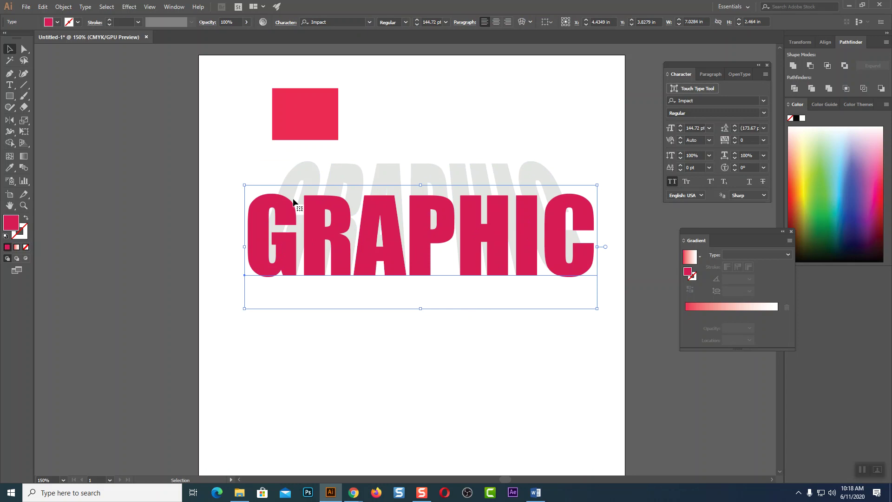
{"action": "left_click", "coordinate": [447, 158]}
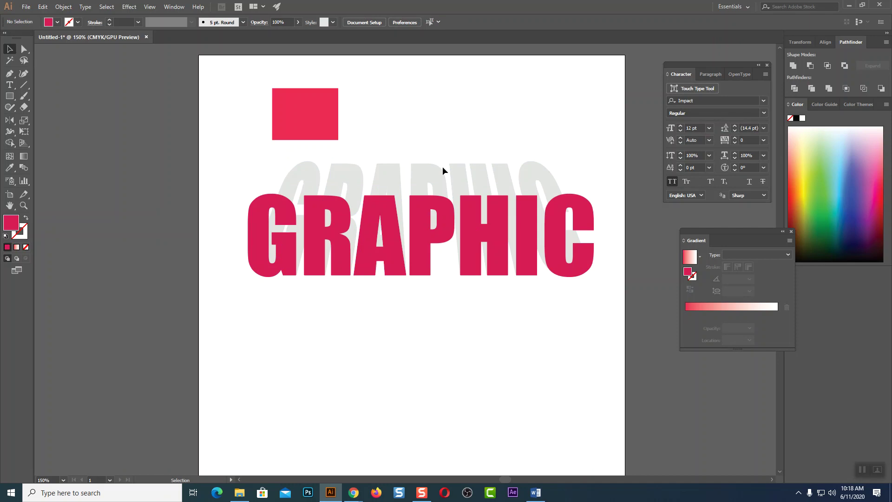
Stretch the grey distorted shadow upward from its base to about 4.04 in tall behind the lettering.
{"action": "left_click", "coordinate": [439, 166]}
{"action": "left_click_drag", "start_coordinate": [419, 160], "coordinate": [420, 74]}
{"action": "left_click", "coordinate": [453, 355]}
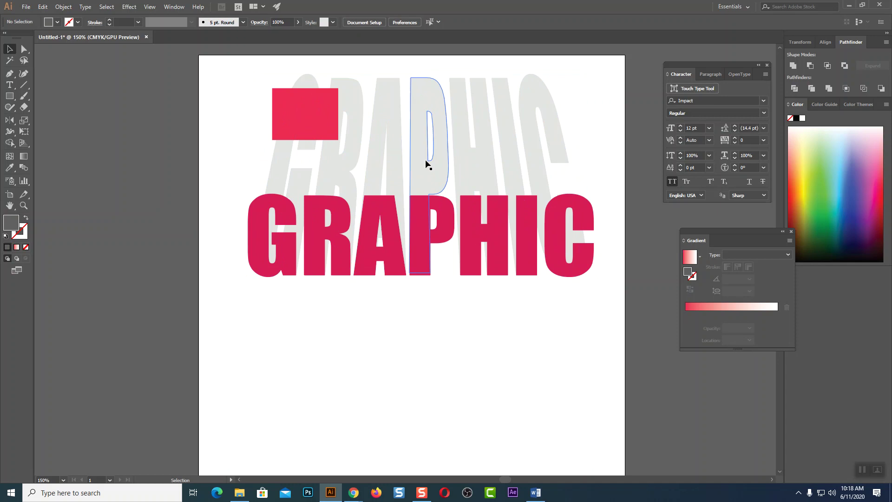
Flatten the grey distorted shadow vertically into a thin strip along the baseline of the GRAPHIC lettering.
{"action": "left_click", "coordinate": [430, 94]}
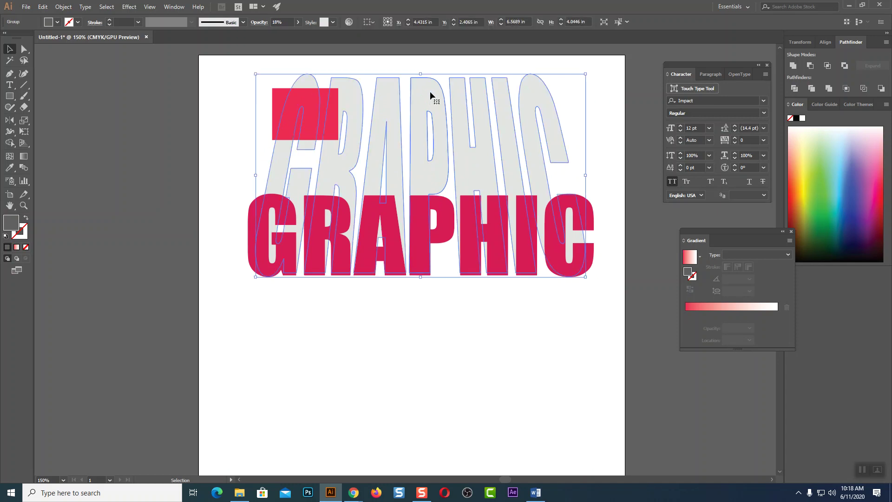
{"action": "left_click_drag", "start_coordinate": [420, 73], "coordinate": [415, 260]}
{"action": "left_click", "coordinate": [442, 323]}
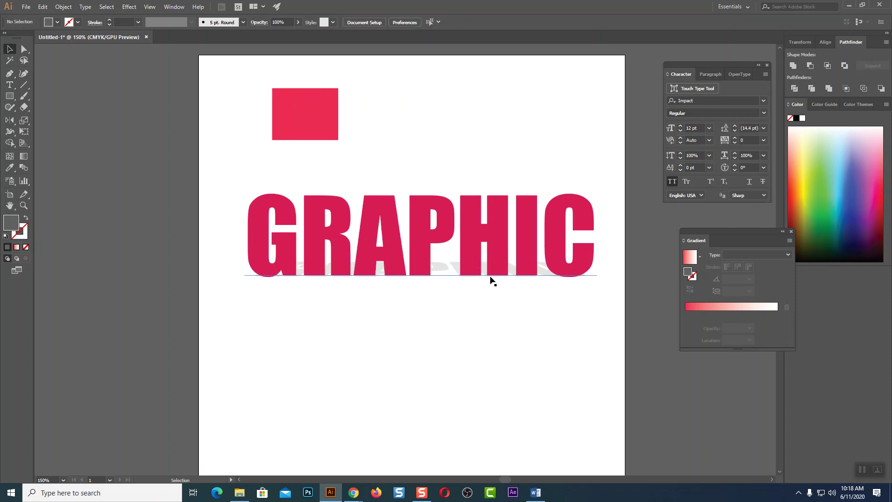
Select the upright GRAPHIC text in front of the flattened shadow.
{"action": "left_click", "coordinate": [452, 275]}
{"action": "left_click", "coordinate": [452, 334]}
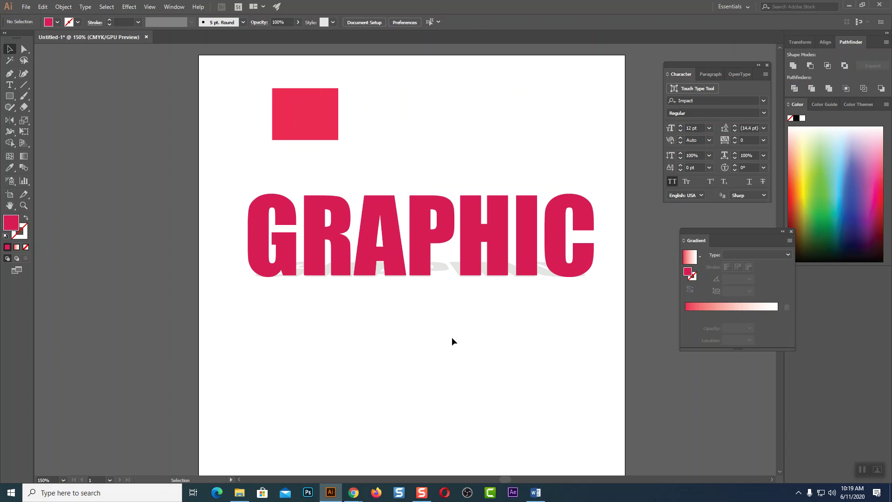
{"action": "left_click", "coordinate": [440, 268]}
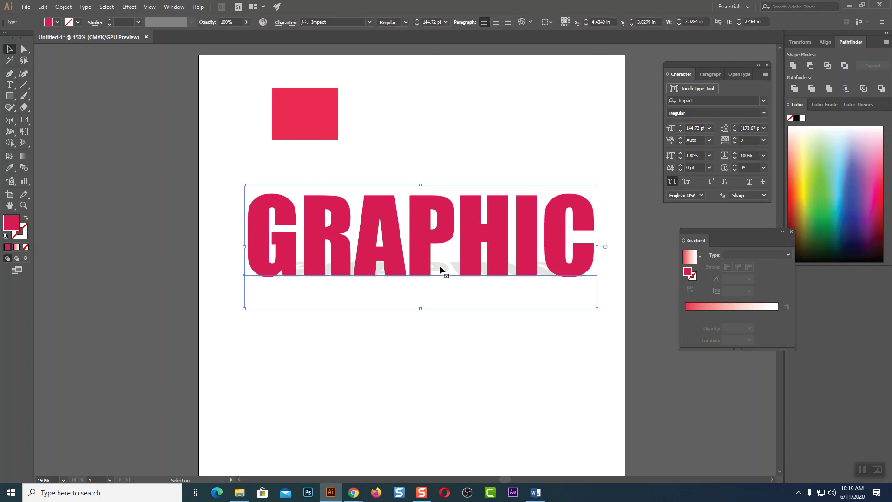